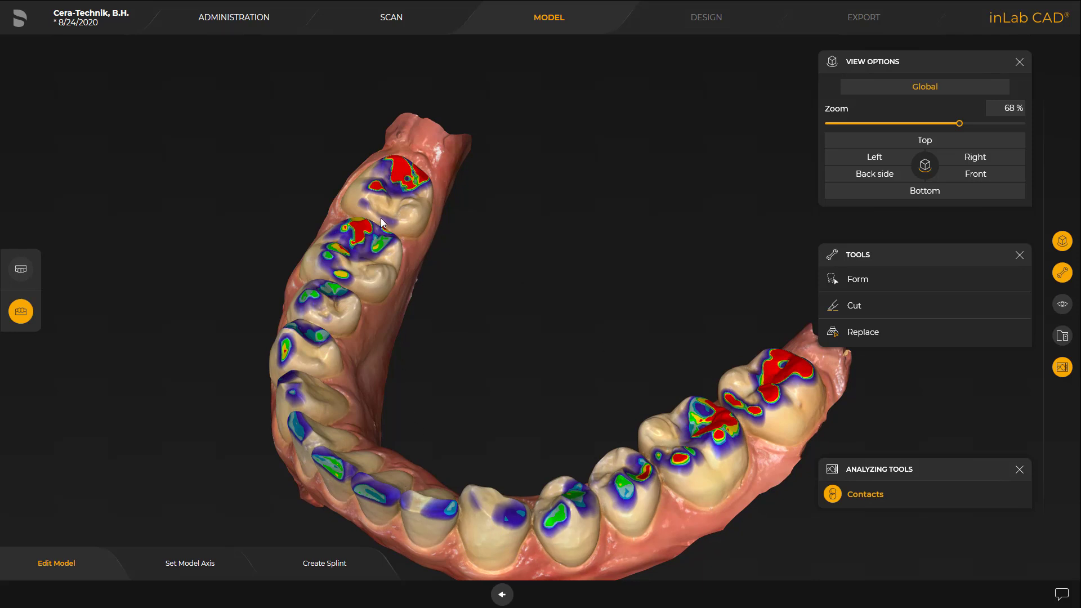
- Hide the contact colour display and inspect the lower jaw scan from several angles
left_click(834, 497)
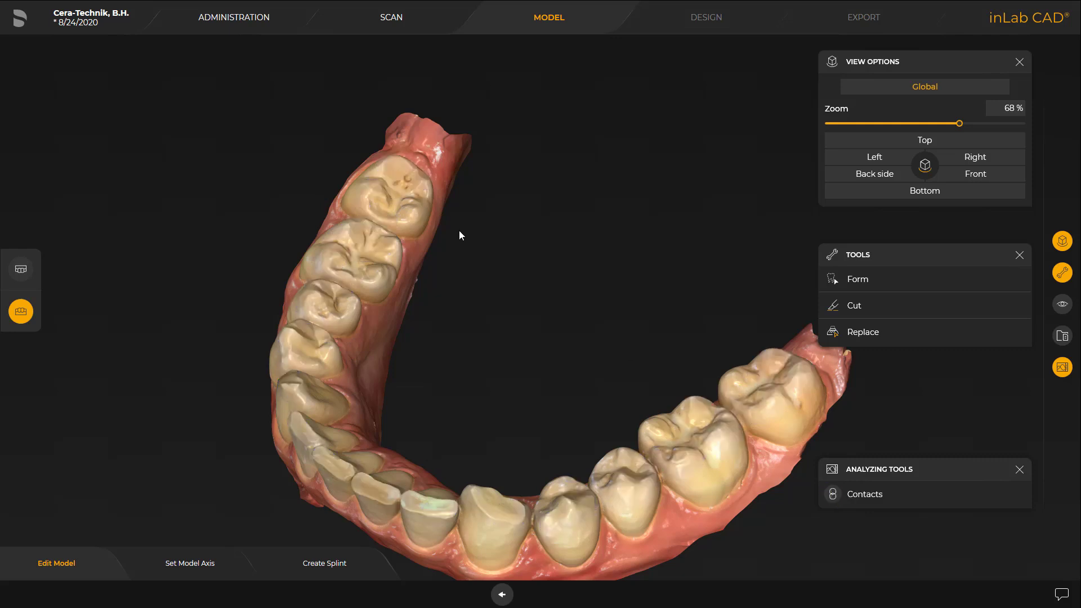
scroll(390, 246, "up", 3)
left_click_drag(390, 247, 265, 321)
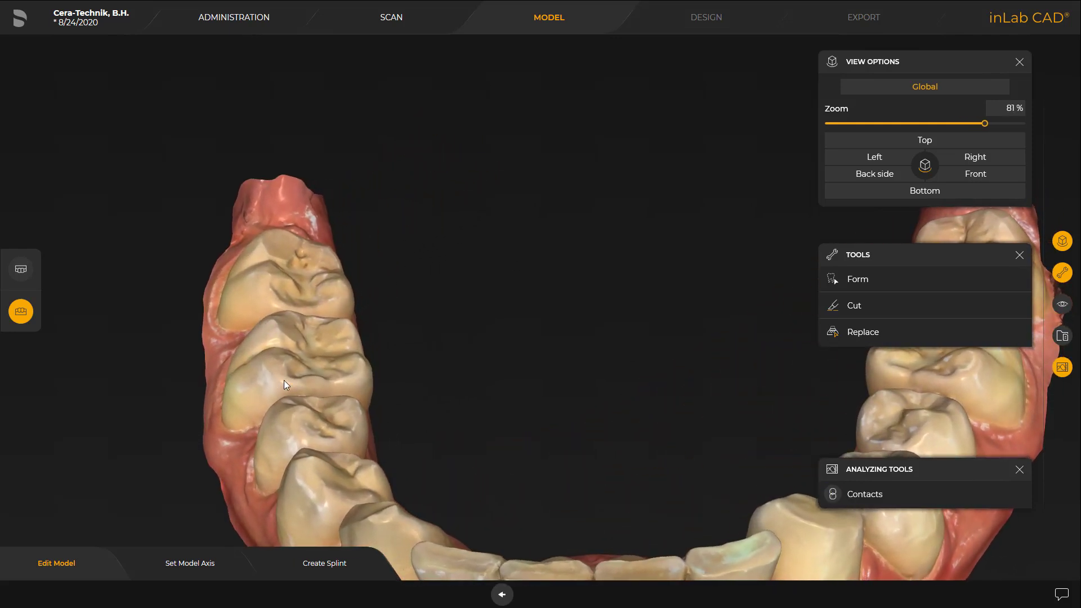
scroll(304, 397, "down", 5)
left_click_drag(283, 379, 350, 471)
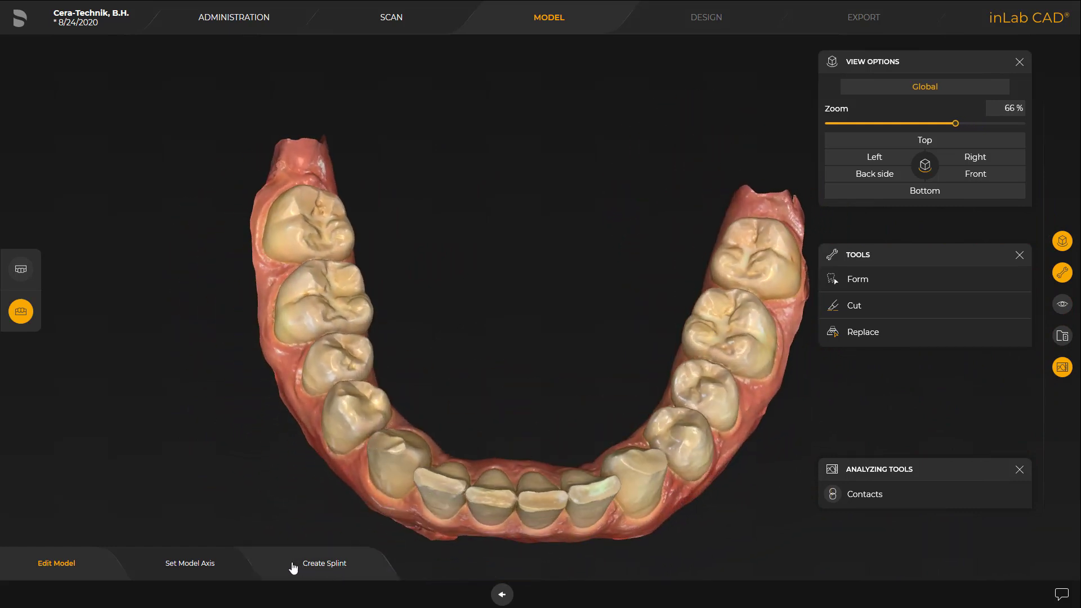
- Set the model axis by centering the lower jaw on the model base template and adjusting its alignment
left_click(211, 563)
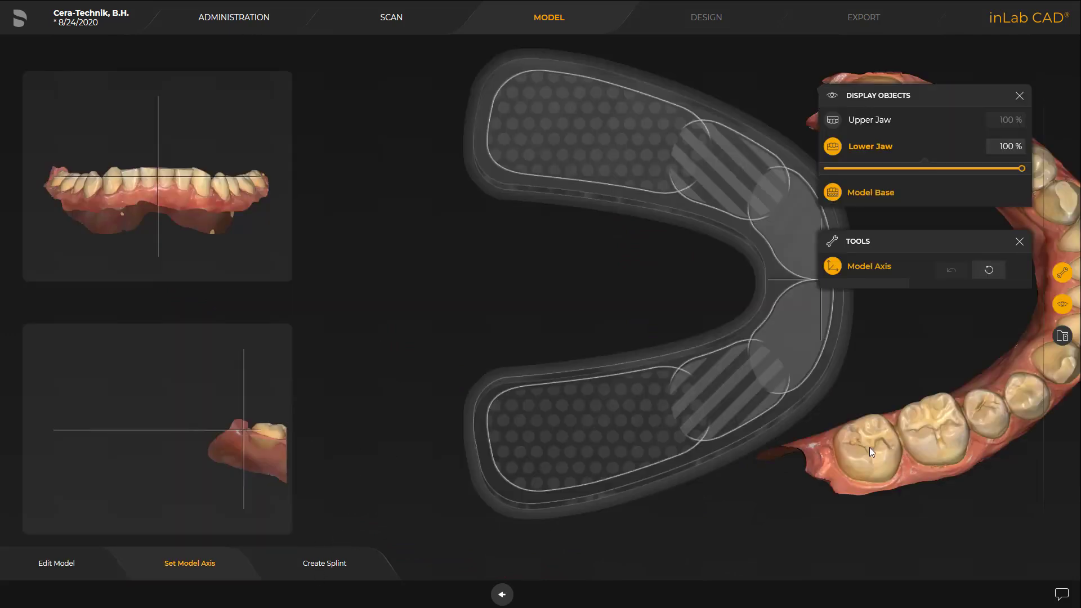
left_click_drag(869, 447, 577, 447)
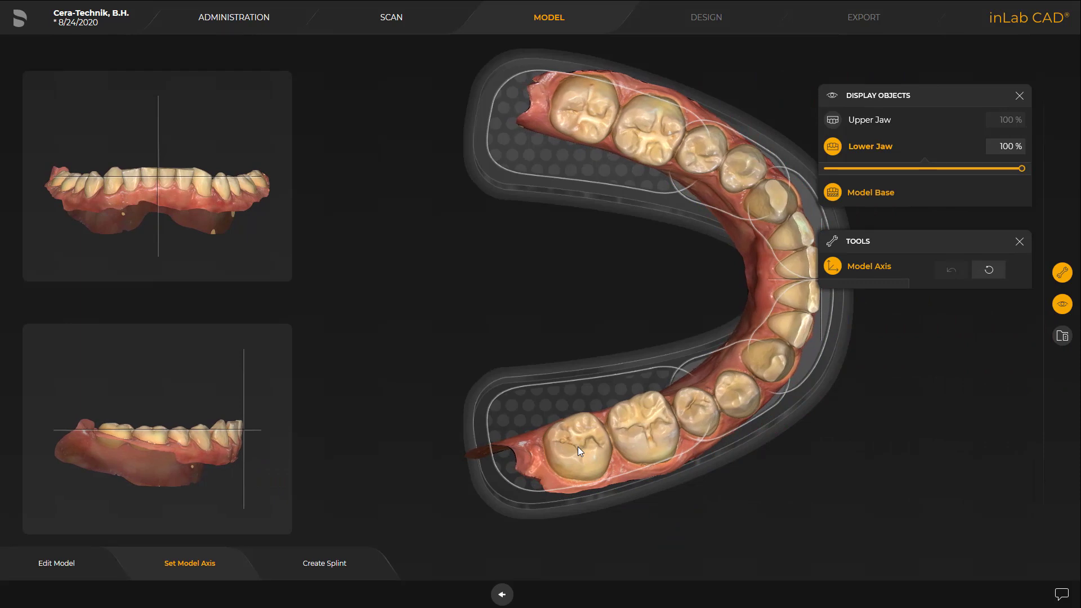
left_click_drag(209, 451, 230, 444)
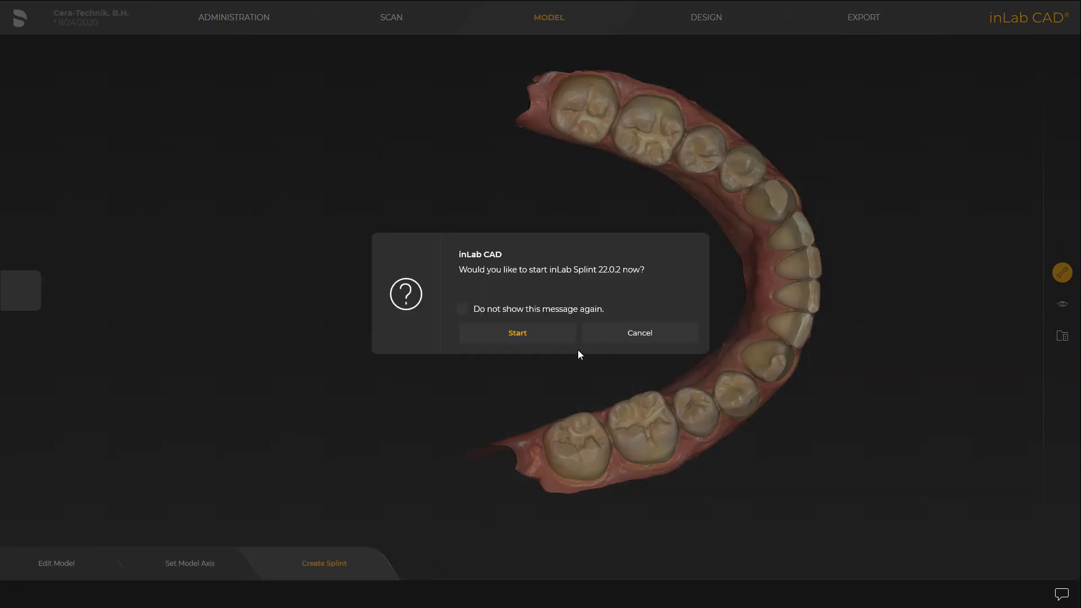
- Start inLab Splint and define the lower jaw's insertion axis with an undercut clearance of 0.00 mm
left_click(532, 345)
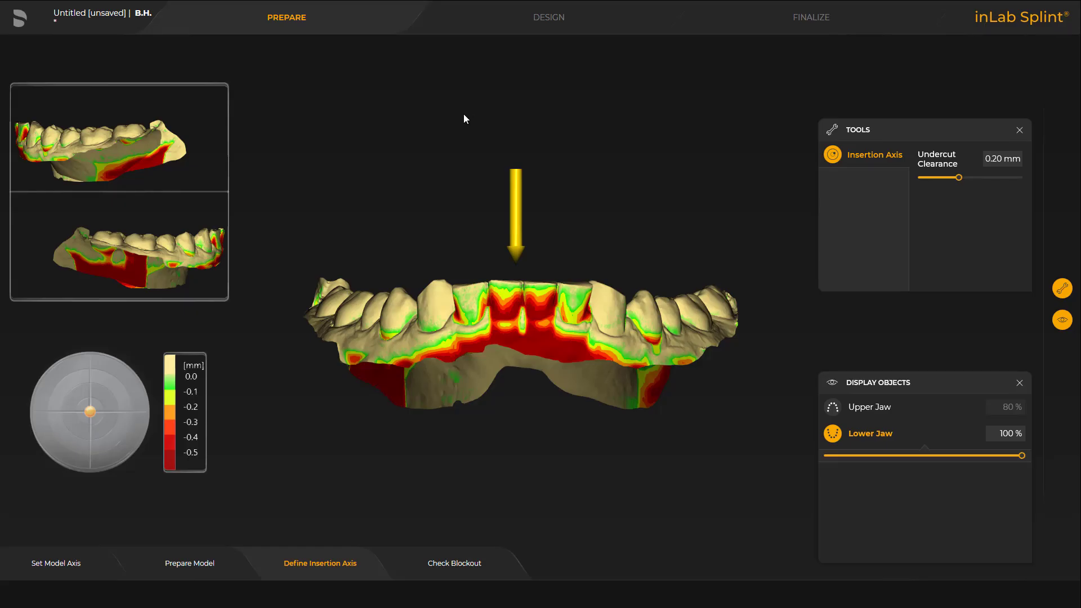
scroll(468, 124, "down", 1)
left_click_drag(451, 147, 458, 168)
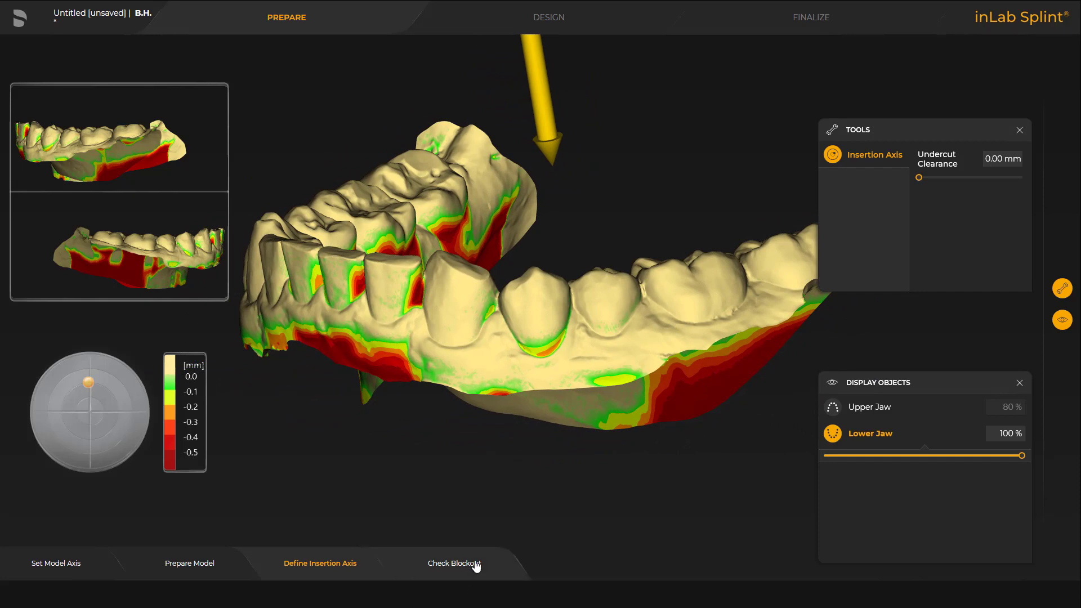
- Proceed to the blockout check and hide the upper jaw to show only the blocked-out lower jaw
left_click(453, 564)
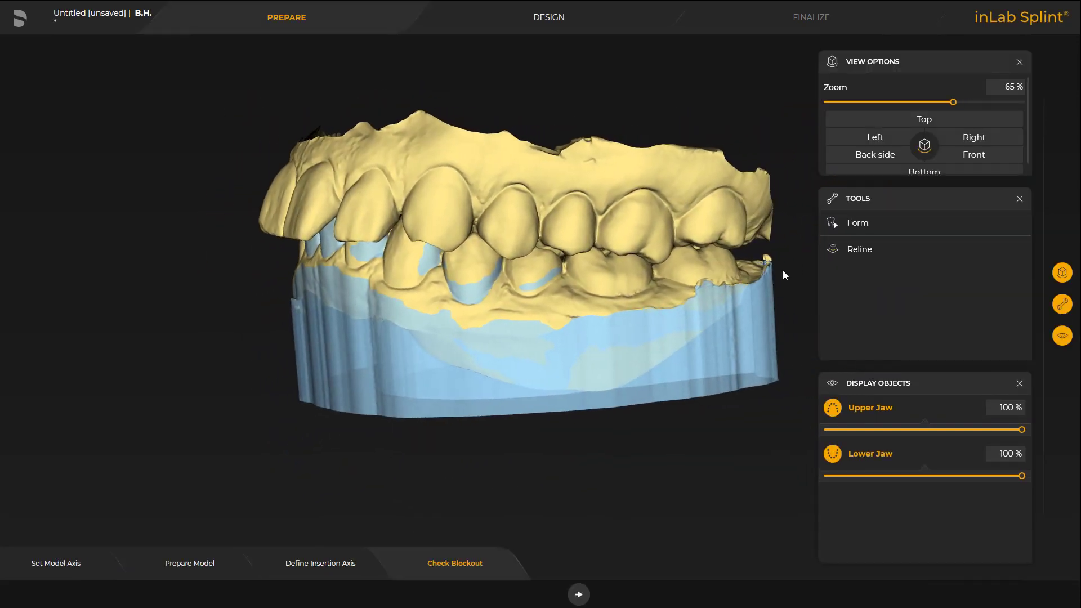
left_click(832, 408)
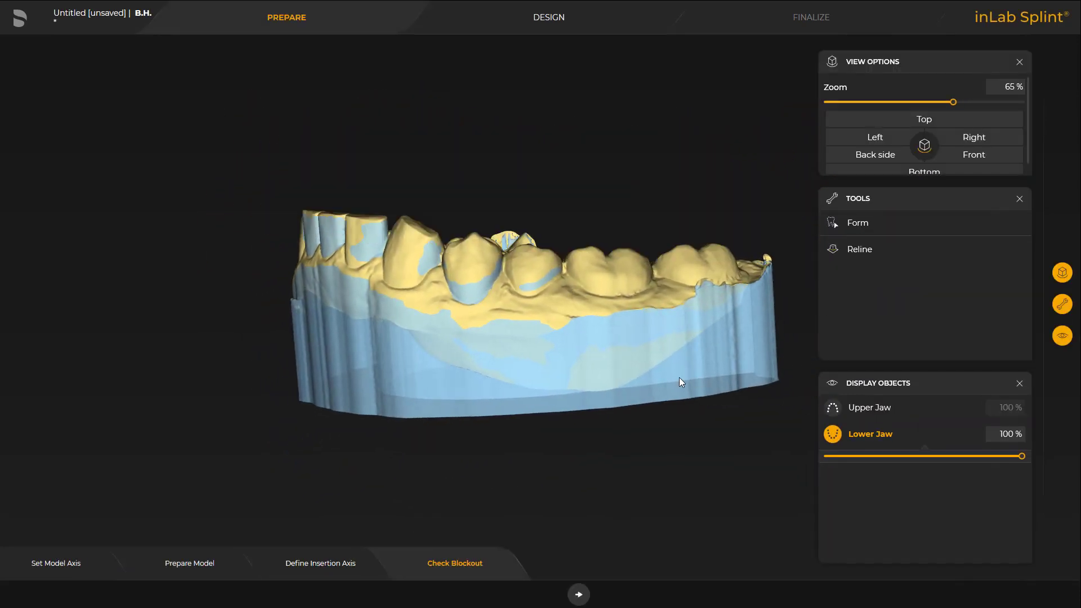
scroll(679, 378, "up", 8)
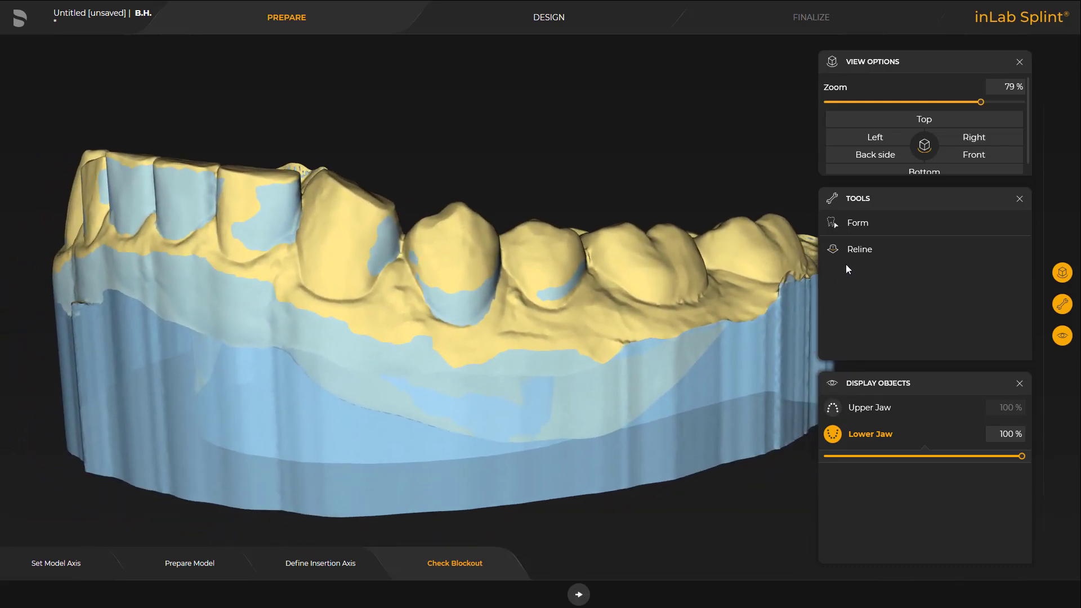
- Remove blockout with the Form tool at 2.60 mm size from the cheek side of the left lower premolars
left_click(850, 255)
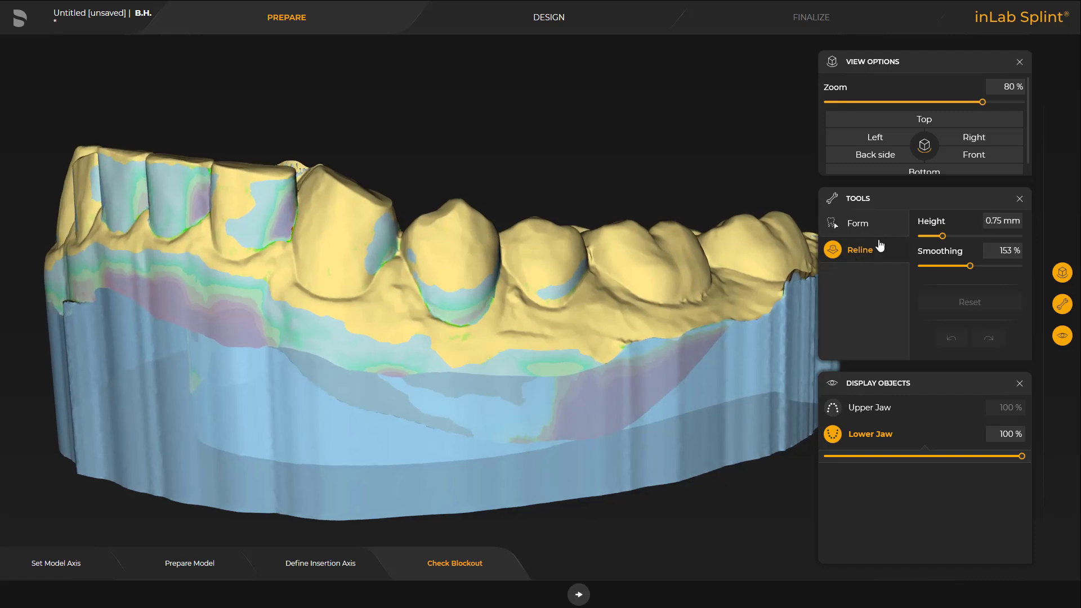
left_click(847, 224)
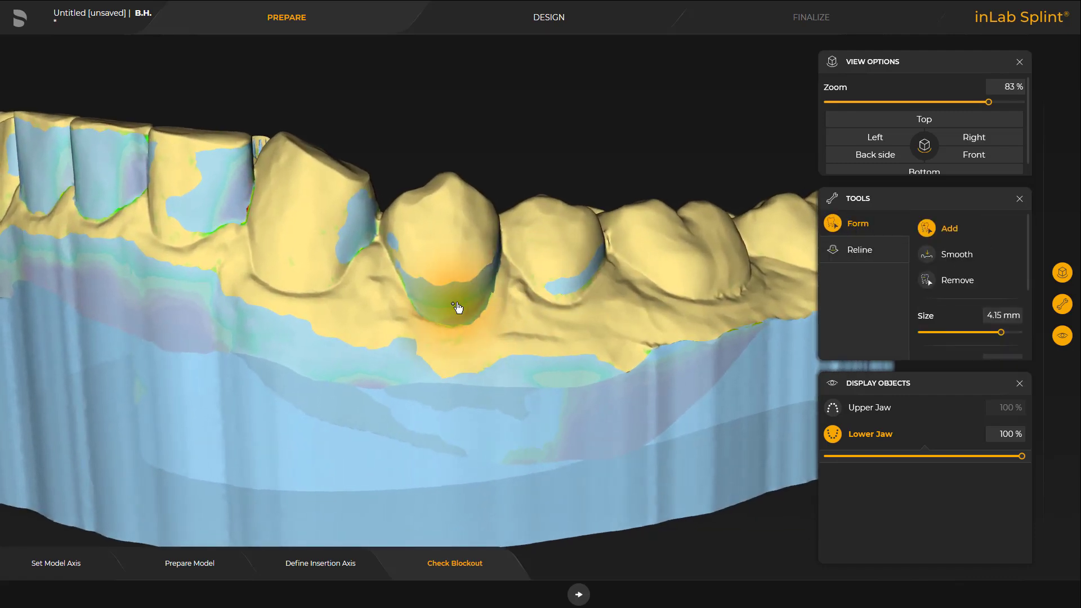
scroll(462, 332, "down", 6)
scroll(479, 362, "up", 2)
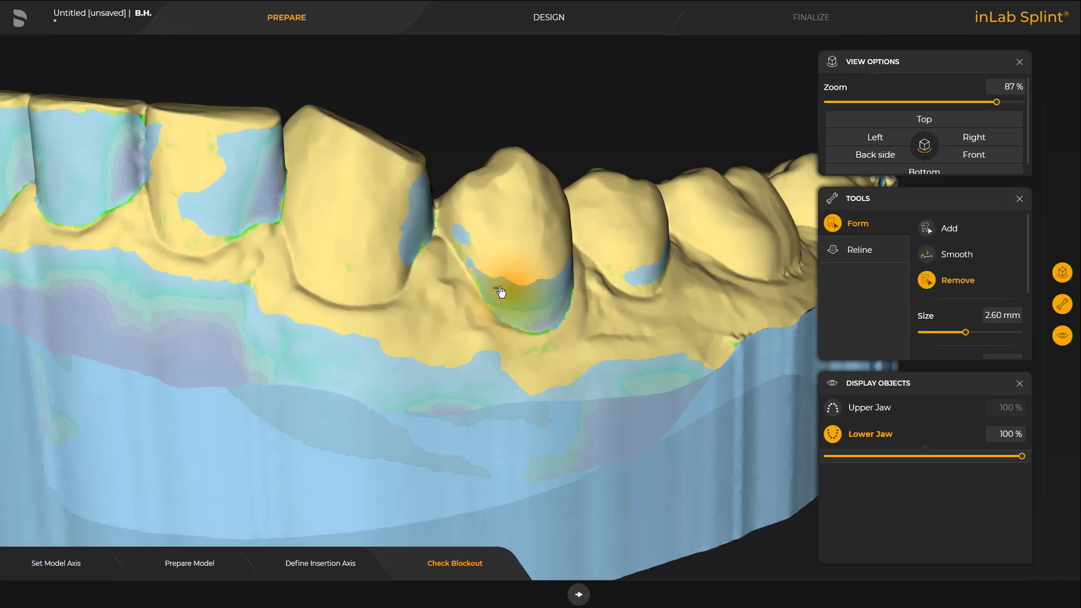
left_click_drag(518, 305, 527, 308)
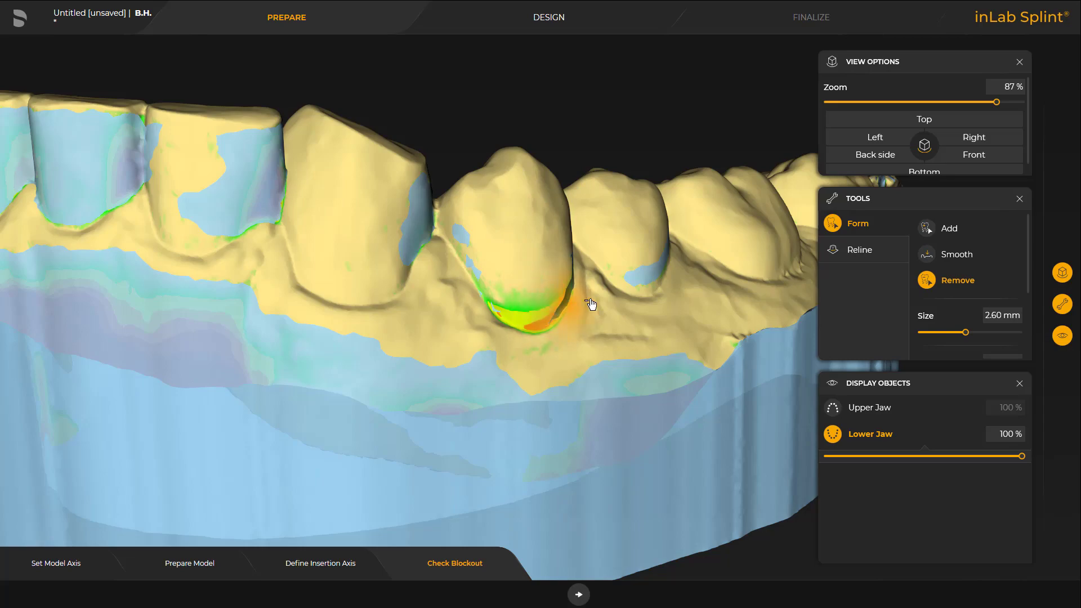
left_click_drag(633, 289, 647, 284)
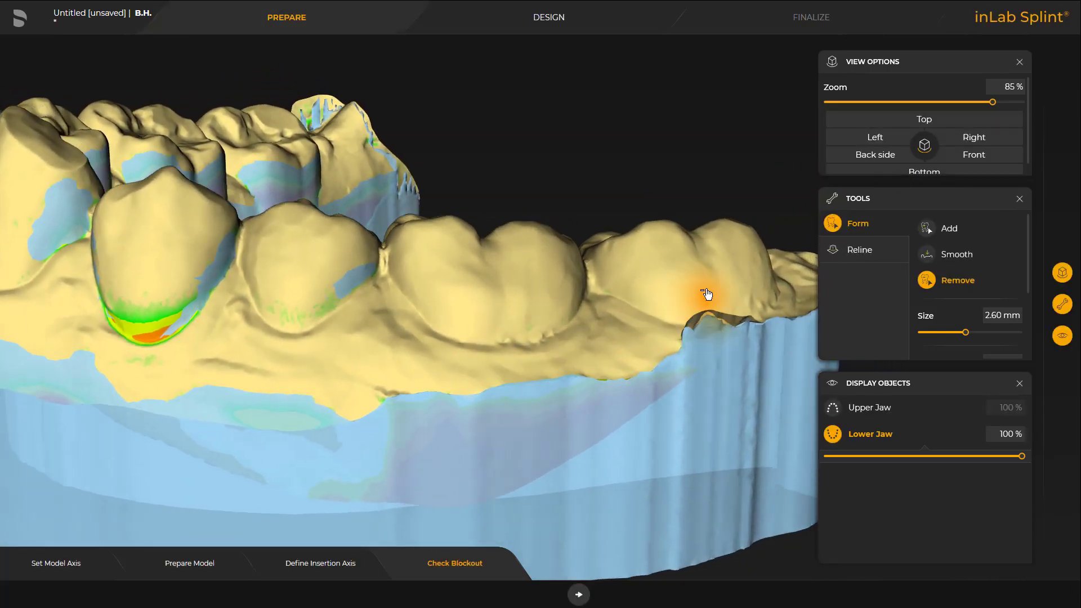
- Remove blockout at 1.90 mm size along the tongue side of the left lower molars and second premolar
middle_click_drag(708, 294, 345, 398)
scroll(290, 273, "up", 5)
scroll(292, 263, "down", 3, "ctrl")
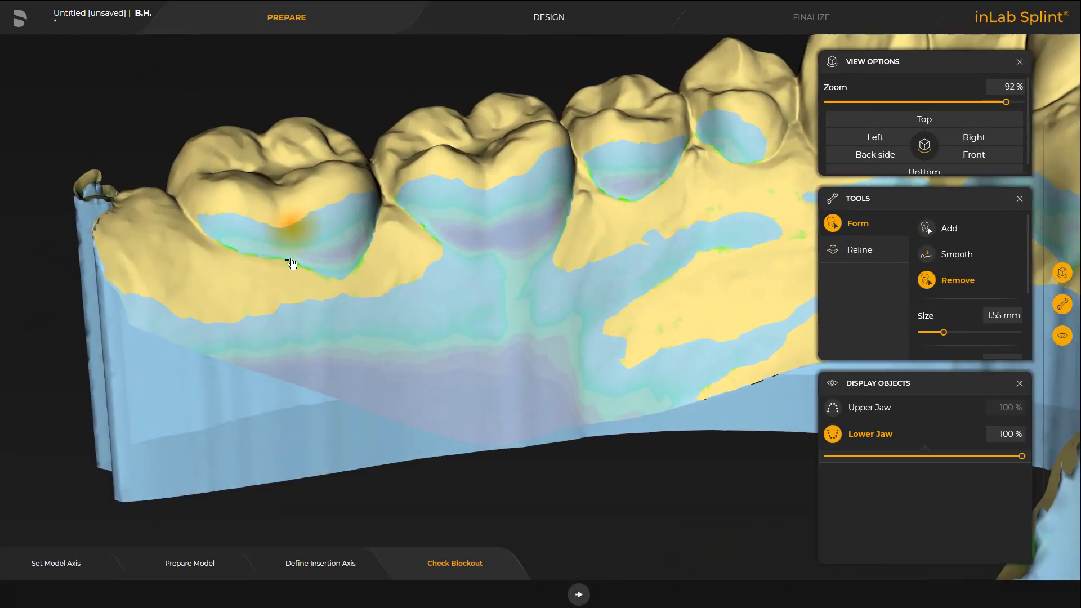
scroll(285, 212, "up", 3, "ctrl")
mouse_move(241, 235)
left_mouse_down()
mouse_move(325, 227)
mouse_move(336, 242)
mouse_move(277, 254)
mouse_move(360, 239)
mouse_move(302, 257)
left_mouse_up()
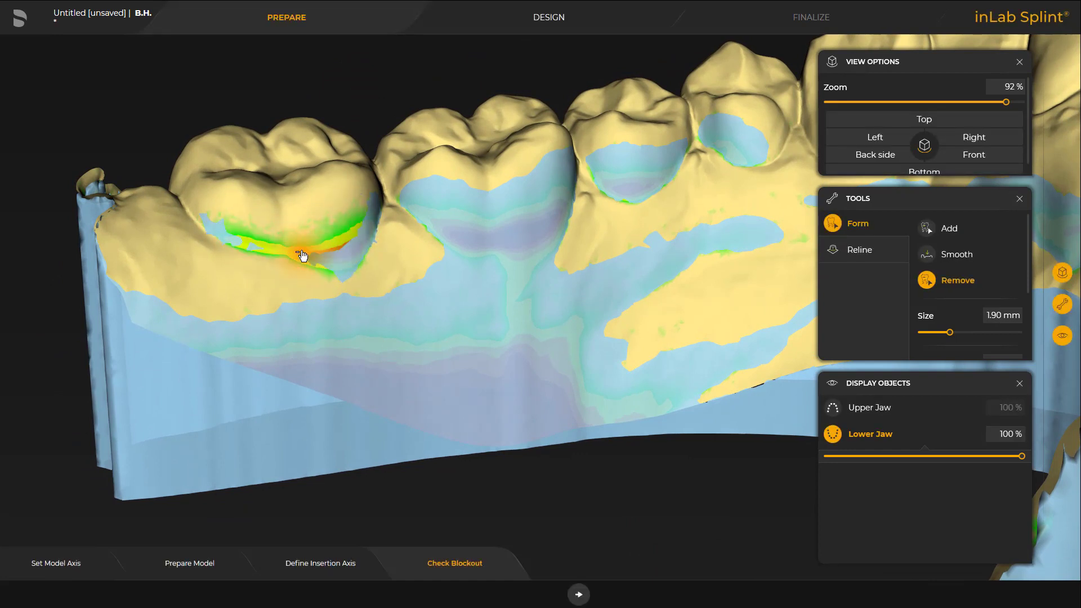
mouse_move(437, 202)
left_mouse_down()
mouse_move(494, 219)
mouse_move(446, 222)
mouse_move(545, 212)
mouse_move(559, 174)
left_mouse_up()
middle_click_drag(544, 214, 521, 165)
scroll(471, 193, "up", 2)
mouse_move(521, 165)
left_mouse_down()
mouse_move(474, 164)
mouse_move(522, 171)
left_mouse_up()
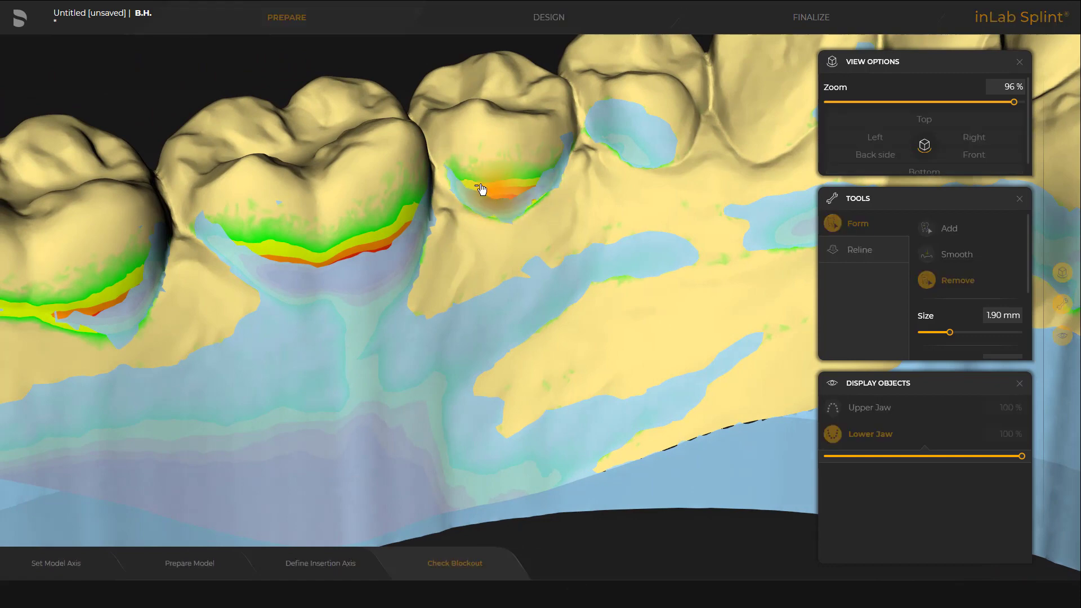
- Remove blockout from the tongue side of the right lower premolars and first molar at 1.90 mm size
mouse_move(480, 188)
middle_mouse_down()
mouse_move(610, 150)
mouse_move(597, 144)
mouse_move(541, 280)
mouse_move(485, 265)
mouse_move(700, 298)
mouse_move(497, 266)
middle_mouse_up()
mouse_move(495, 267)
left_mouse_down()
mouse_move(503, 254)
mouse_move(459, 291)
left_mouse_up()
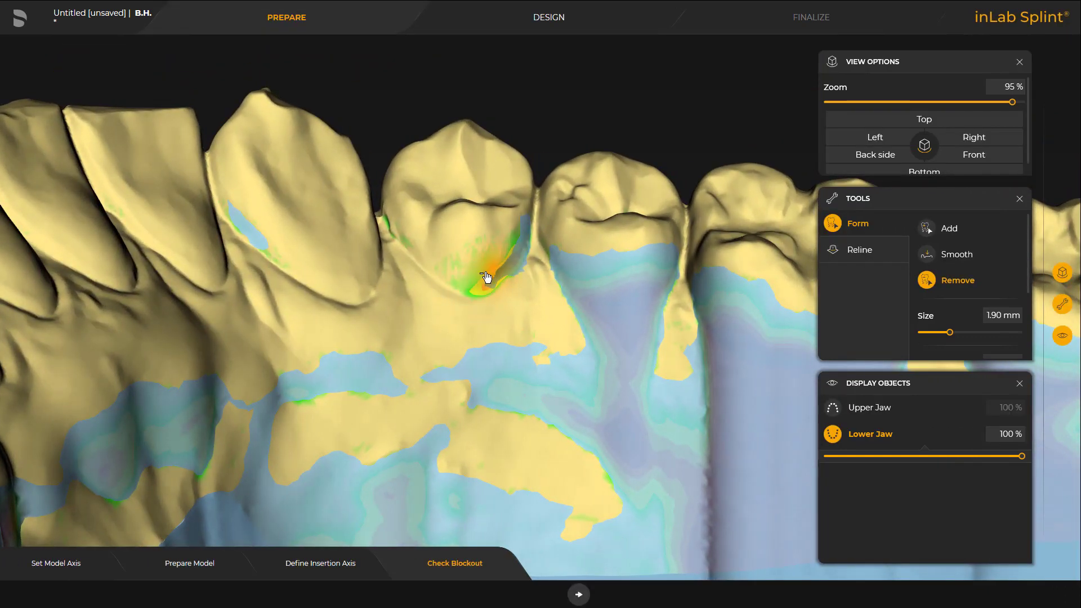
left_click_drag(653, 275, 580, 287)
right_click_drag(779, 290, 648, 260)
left_click_drag(590, 253, 633, 285)
mouse_move(641, 290)
left_mouse_down()
mouse_move(675, 298)
mouse_move(720, 284)
left_mouse_up()
left_click_drag(698, 290, 600, 277)
- Trim the blockout on the tongue side of the right second molar at 1.90 mm size
right_click_drag(732, 286, 700, 282)
mouse_move(750, 258)
right_mouse_down()
mouse_move(650, 253)
mouse_move(610, 235)
mouse_move(554, 260)
right_mouse_up()
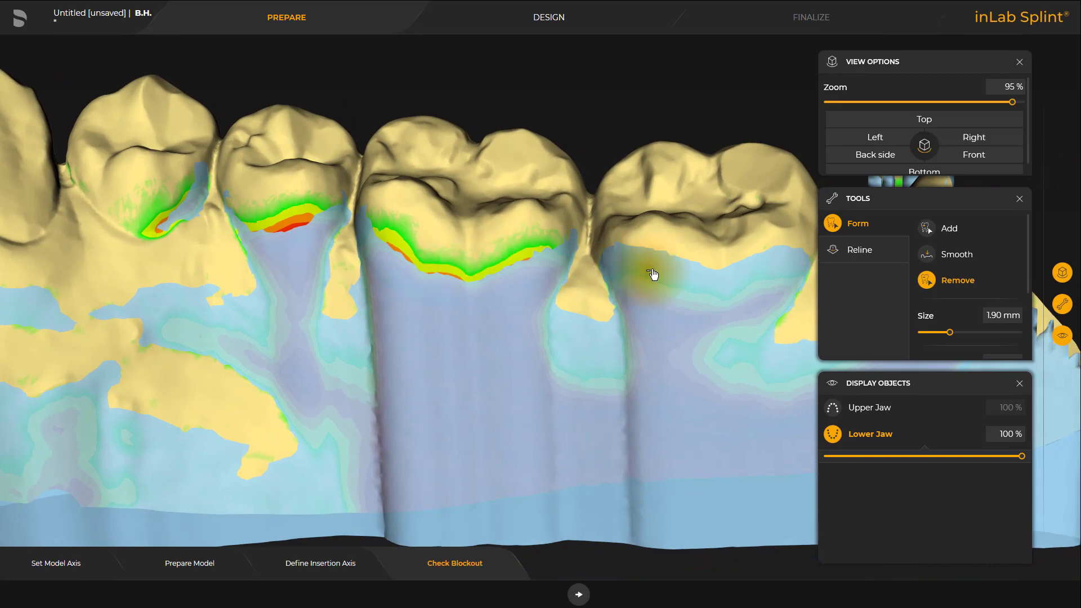
right_click_drag(654, 275, 632, 269)
left_click_drag(600, 251, 630, 269)
left_click_drag(656, 276, 754, 262)
left_click_drag(746, 262, 613, 269)
mouse_move(619, 275)
left_mouse_down()
mouse_move(707, 292)
mouse_move(742, 286)
left_mouse_up()
left_click_drag(737, 287, 610, 276)
- Add blockout material in the gap between the two right lower molars with the Form tool
scroll(714, 251, "down", 3)
mouse_move(714, 251)
right_mouse_down()
mouse_move(624, 271)
mouse_move(784, 285)
mouse_move(918, 240)
right_mouse_up()
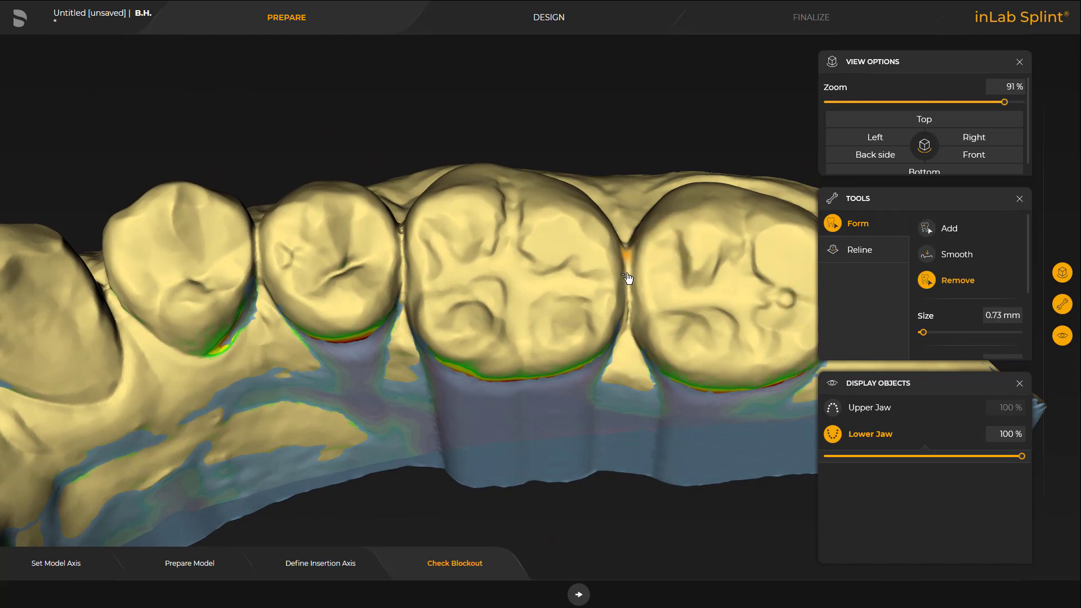
left_click_drag(625, 248, 625, 346)
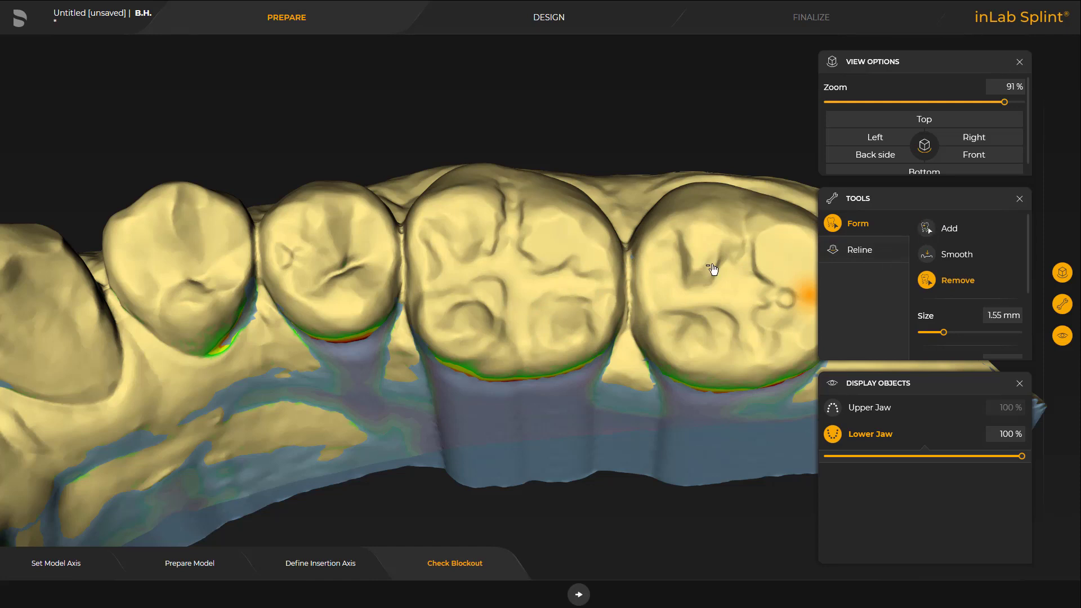
mouse_move(630, 310)
left_mouse_down()
mouse_move(628, 320)
mouse_move(625, 299)
left_mouse_up()
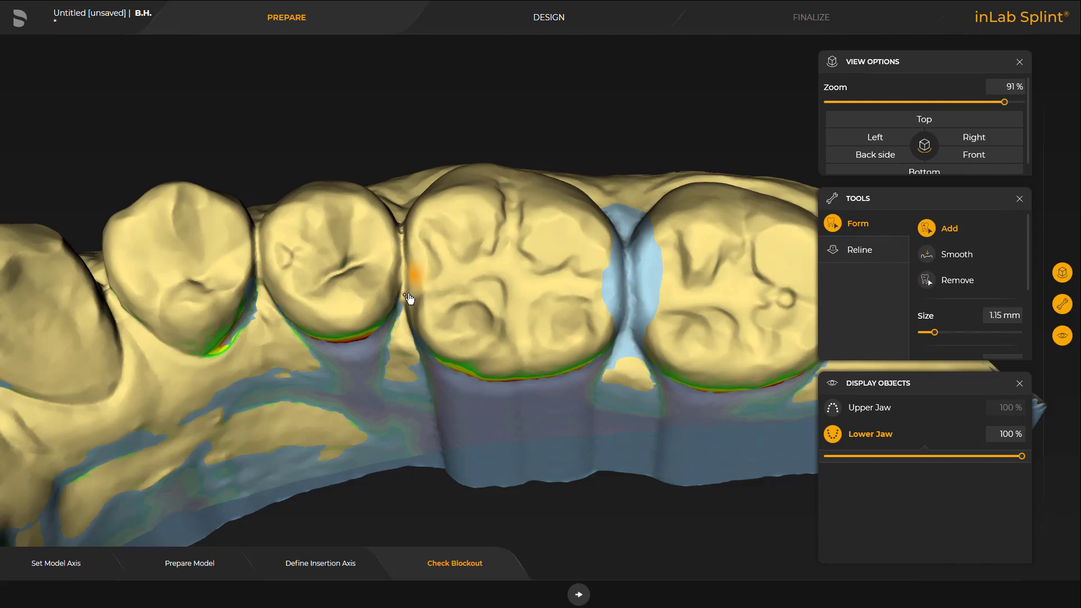
- Fill the gaps between the right first molar and second premolar and between the two right premolars
left_click_drag(410, 298, 397, 310)
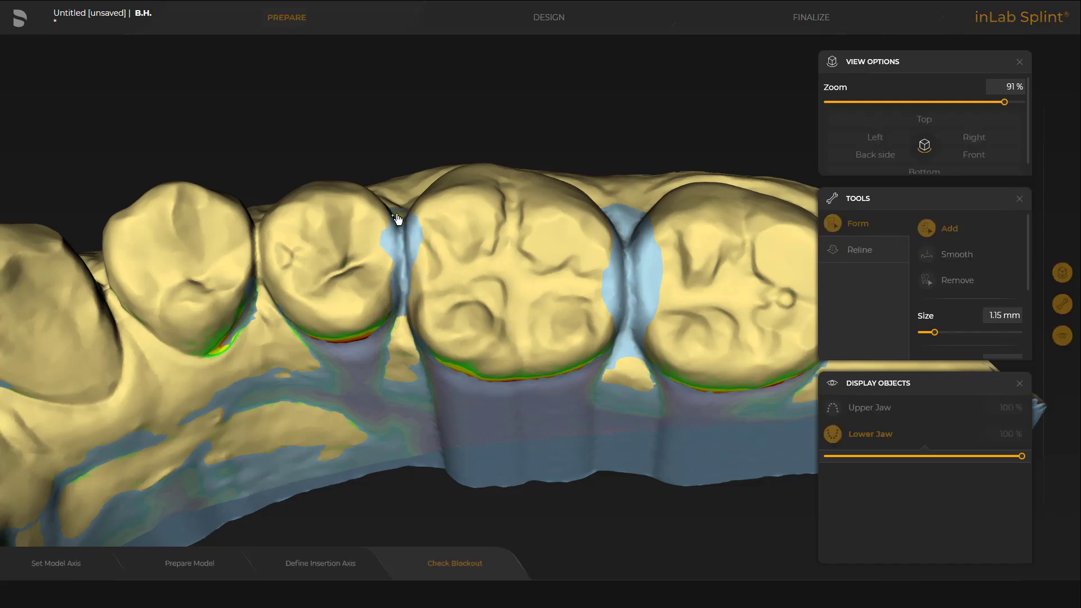
right_click_drag(396, 216, 452, 170)
mouse_move(315, 197)
left_mouse_down()
mouse_move(315, 229)
mouse_move(317, 193)
left_mouse_up()
mouse_move(319, 191)
middle_mouse_down()
mouse_move(331, 182)
mouse_move(363, 202)
middle_mouse_up()
left_click_drag(372, 205, 350, 179)
- Add blockout in the gap between the right lower canine and first premolar
mouse_move(347, 200)
middle_mouse_down()
mouse_move(311, 220)
mouse_move(448, 228)
mouse_move(472, 325)
middle_mouse_up()
scroll(534, 332, "up", 5)
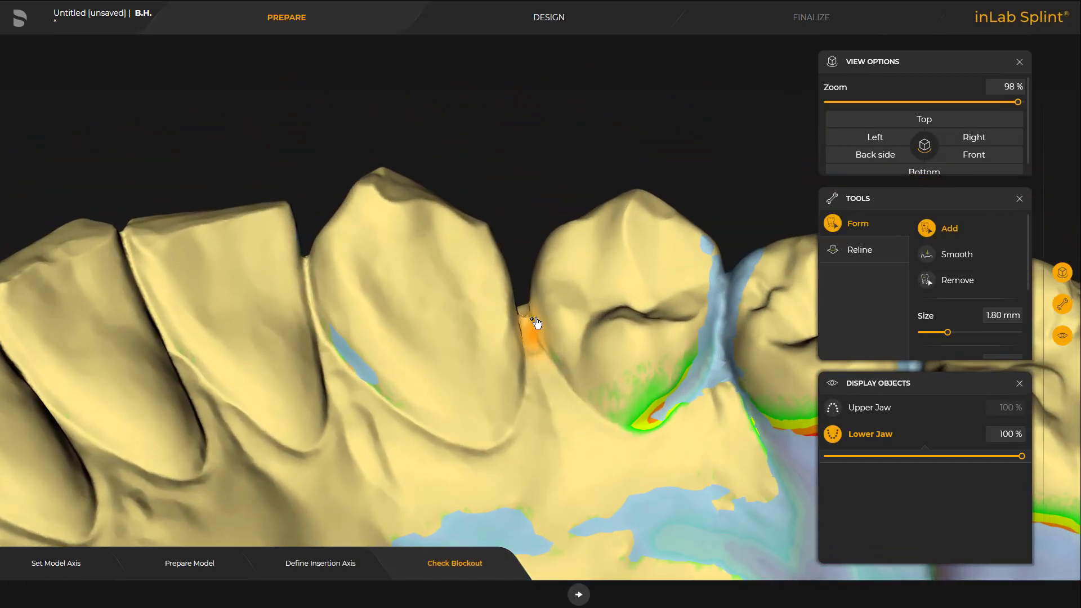
mouse_move(535, 322)
left_mouse_down()
mouse_move(528, 293)
mouse_move(542, 259)
left_mouse_up()
middle_click_drag(541, 259, 449, 212)
mouse_move(449, 213)
left_mouse_down()
mouse_move(430, 167)
mouse_move(421, 214)
left_mouse_up()
middle_click_drag(421, 214, 511, 307)
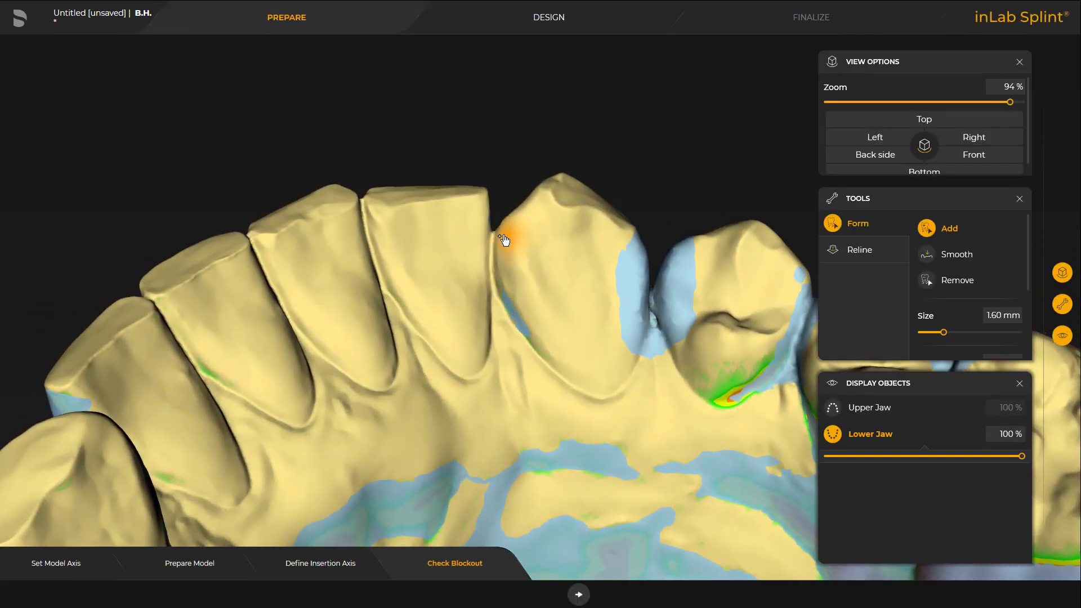
- Fill the gaps between the right canine and lateral incisor and between the four lower incisors at 1.48 mm size
middle_click_drag(504, 240, 409, 179)
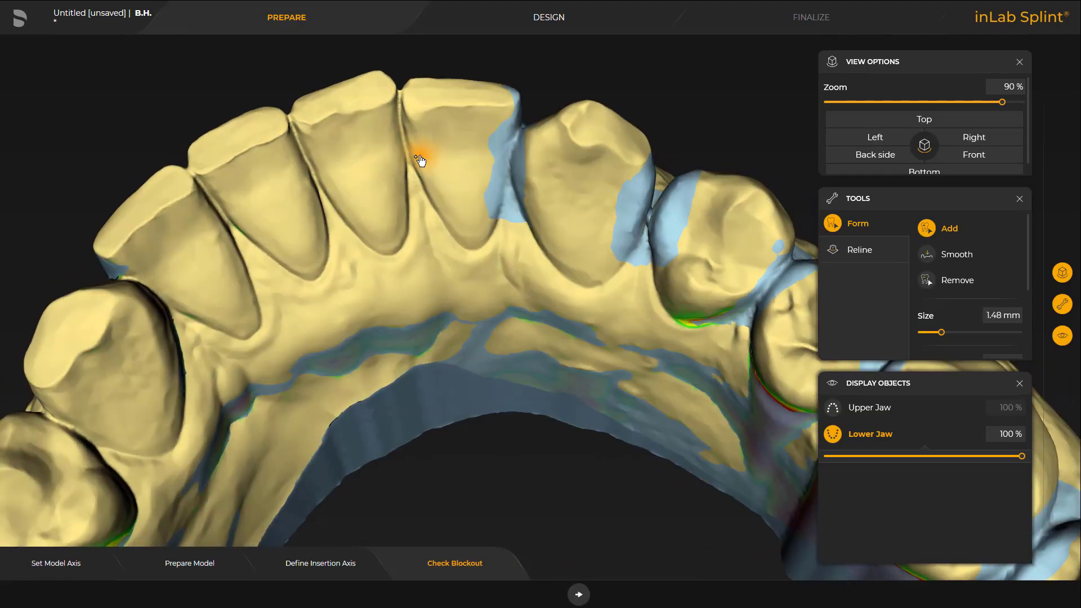
left_click_drag(415, 160, 401, 102)
middle_click_drag(401, 102, 421, 122)
left_click_drag(358, 187, 321, 138)
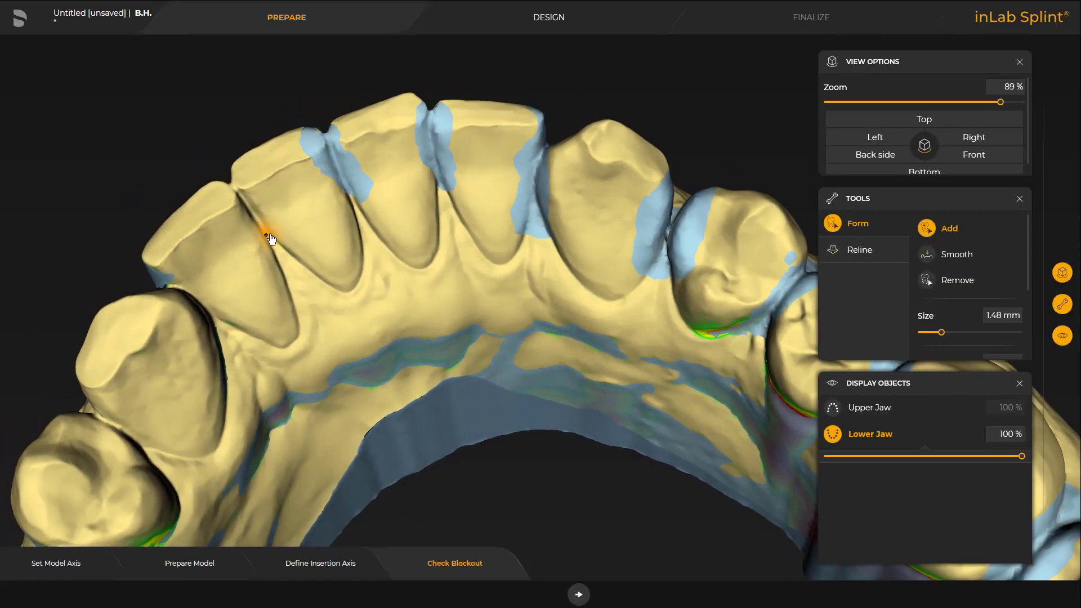
left_click_drag(269, 235, 224, 189)
- Add blockout between the left lateral incisor and left canine at 1.48 mm size
middle_click_drag(225, 189, 232, 203)
left_click_drag(226, 319, 166, 283)
middle_click_drag(167, 284, 178, 295)
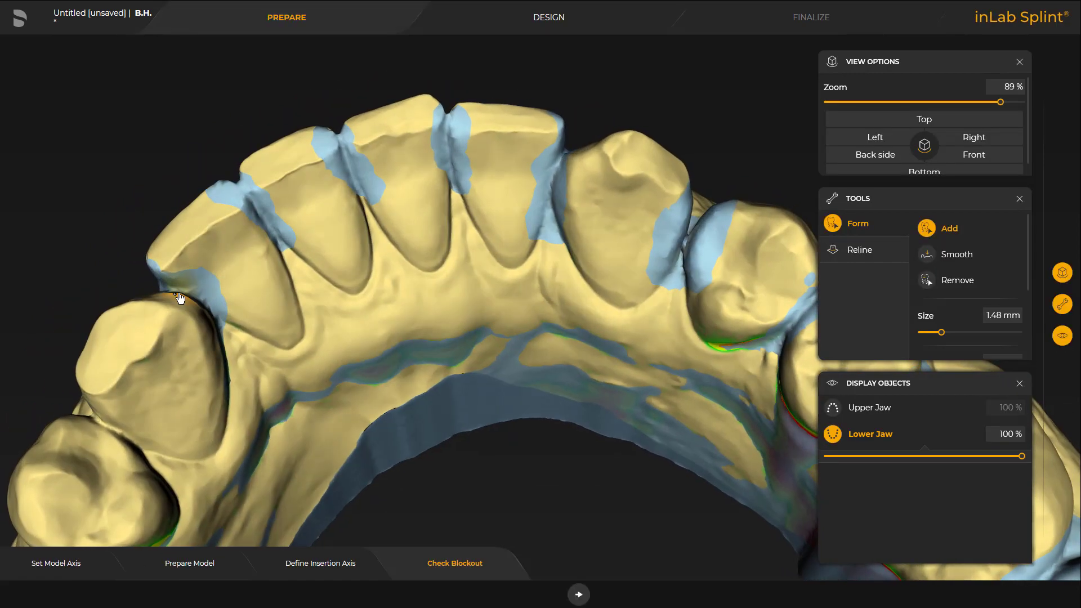
scroll(178, 295, "up", 5)
left_click_drag(164, 273, 179, 298)
- Cover the biting edges of the four lower incisors with blockout material at 3.50 mm size
mouse_move(178, 297)
middle_mouse_down()
mouse_move(429, 313)
mouse_move(552, 248)
mouse_move(512, 270)
mouse_move(414, 219)
mouse_move(499, 188)
mouse_move(580, 189)
mouse_move(754, 253)
mouse_move(726, 303)
mouse_move(687, 174)
mouse_move(653, 183)
mouse_move(721, 271)
middle_mouse_up()
scroll(511, 270, "up", 4)
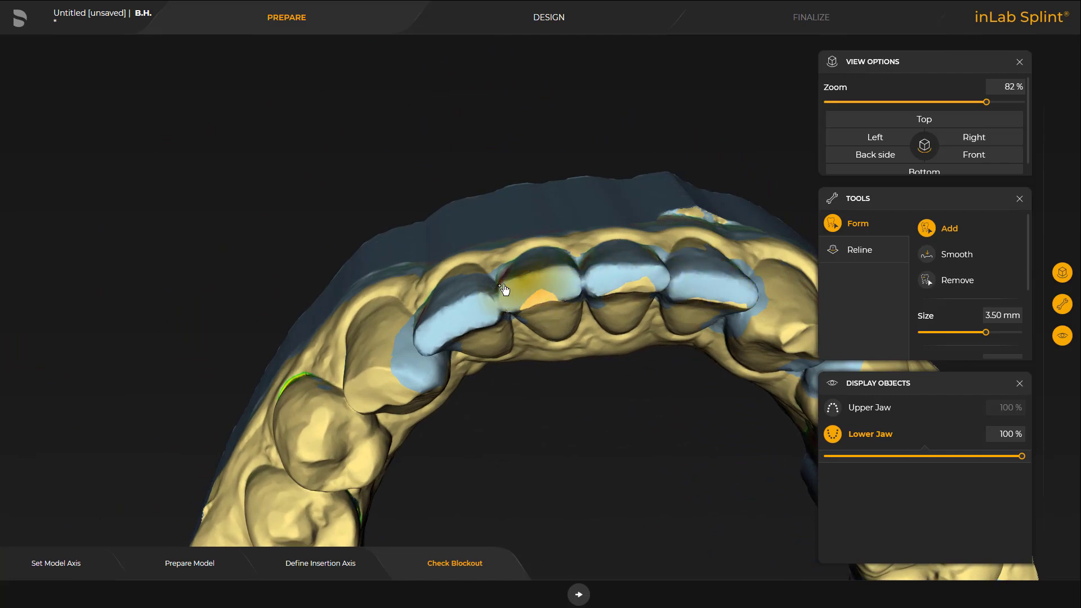
middle_click_drag(704, 278, 580, 350)
- Fill the gaps between the left canine, premolars and first molar from the cheek side, using sizes 1.23 and 1.35 mm
right_click_drag(547, 341, 544, 396)
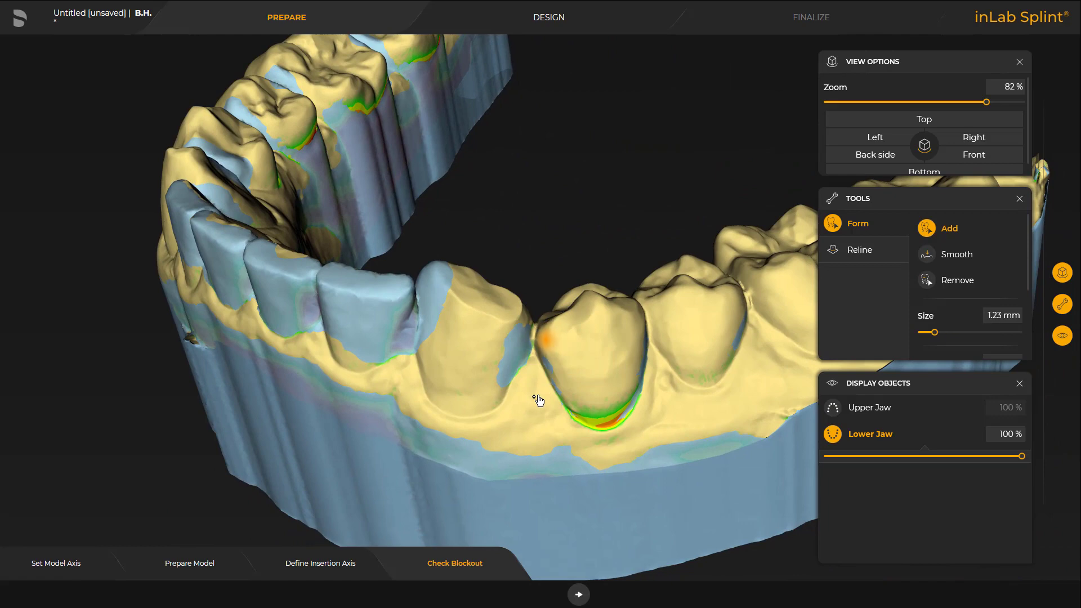
left_click_drag(525, 372, 535, 323)
left_click_drag(535, 370, 539, 325)
middle_click_drag(611, 323, 493, 321)
mouse_move(490, 313)
left_mouse_down()
mouse_move(479, 331)
mouse_move(483, 309)
left_mouse_up()
middle_click_drag(591, 317, 528, 315)
mouse_move(567, 305)
left_mouse_down()
mouse_move(575, 345)
mouse_move(568, 297)
left_mouse_up()
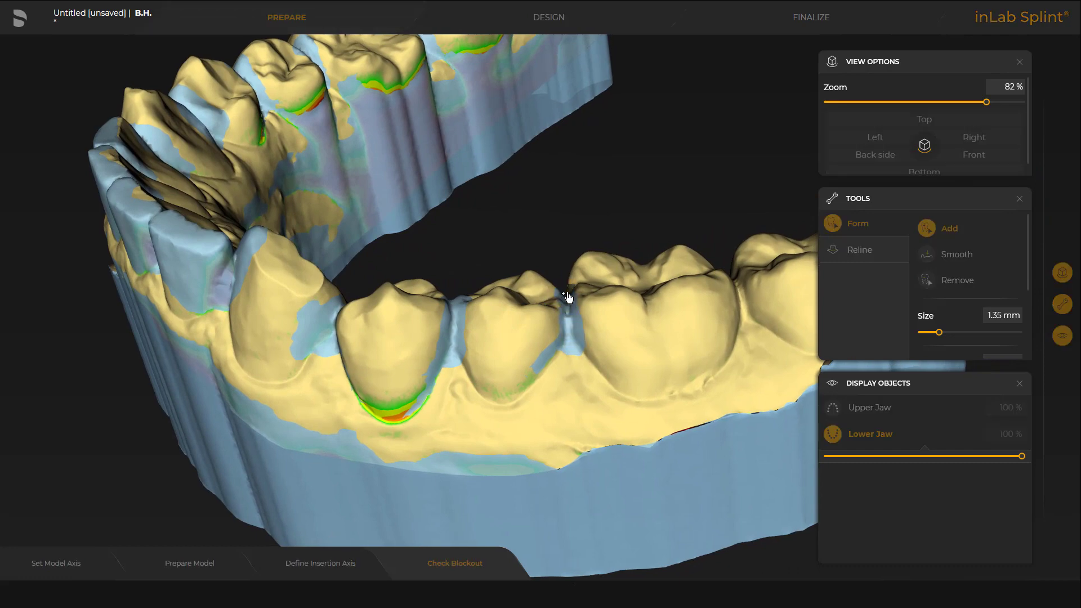
- Add blockout in the gap between the two left lower molars at 1.58 mm size
mouse_move(683, 315)
middle_mouse_down()
mouse_move(617, 330)
mouse_move(598, 415)
middle_mouse_up()
scroll(593, 415, "up", 1)
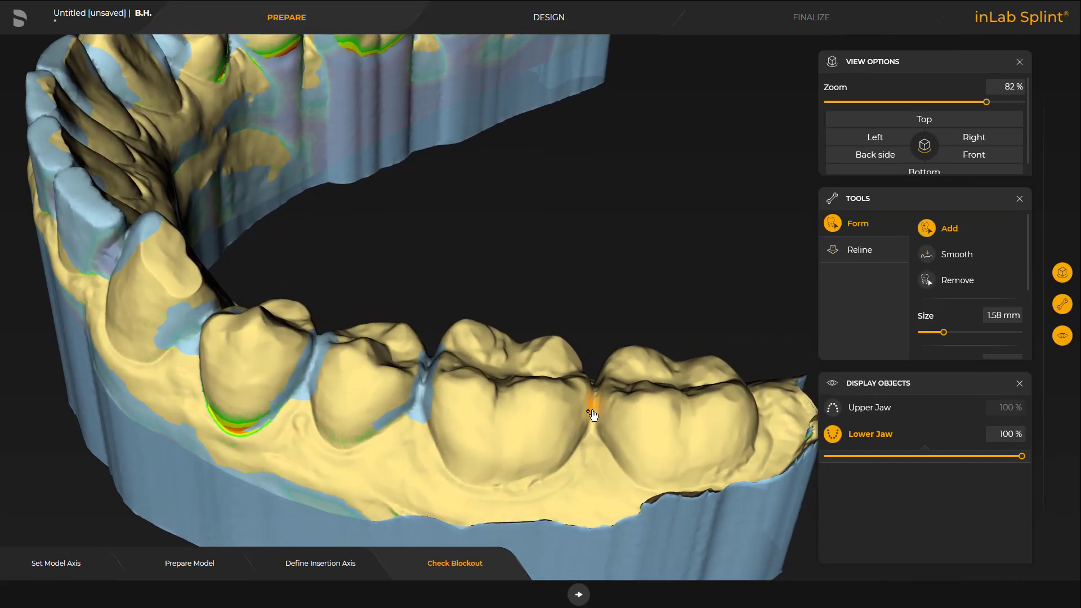
left_click_drag(592, 414, 594, 397)
middle_click_drag(589, 431, 587, 470)
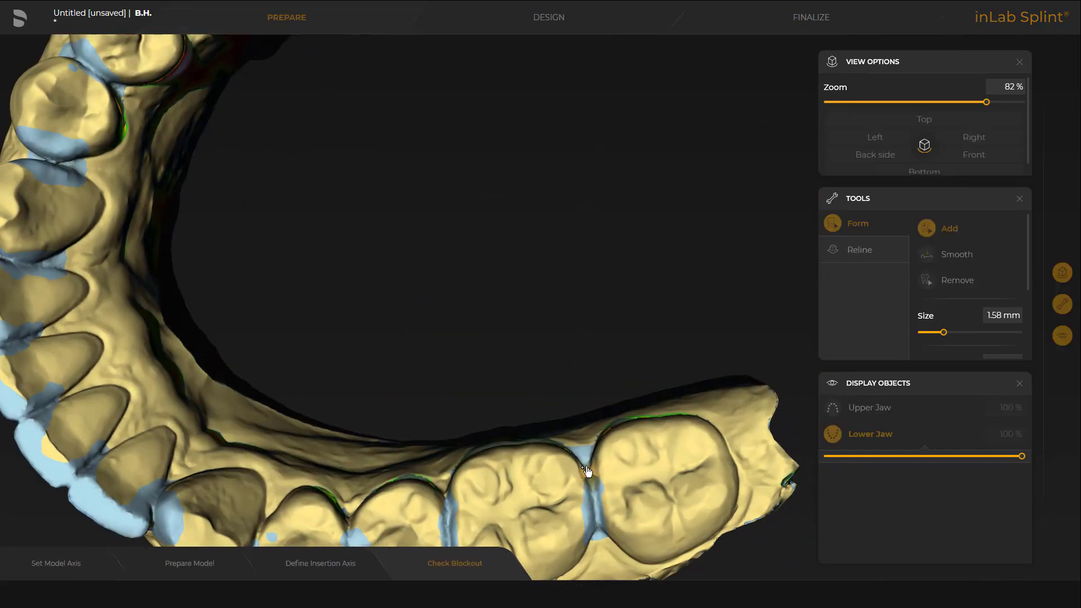
- Finish the blockout between the two left lower molars and add blockout behind the last left molar at 1.40 mm size
left_click_drag(587, 494, 587, 491)
scroll(607, 458, "down", 3)
middle_click_drag(648, 520, 639, 424)
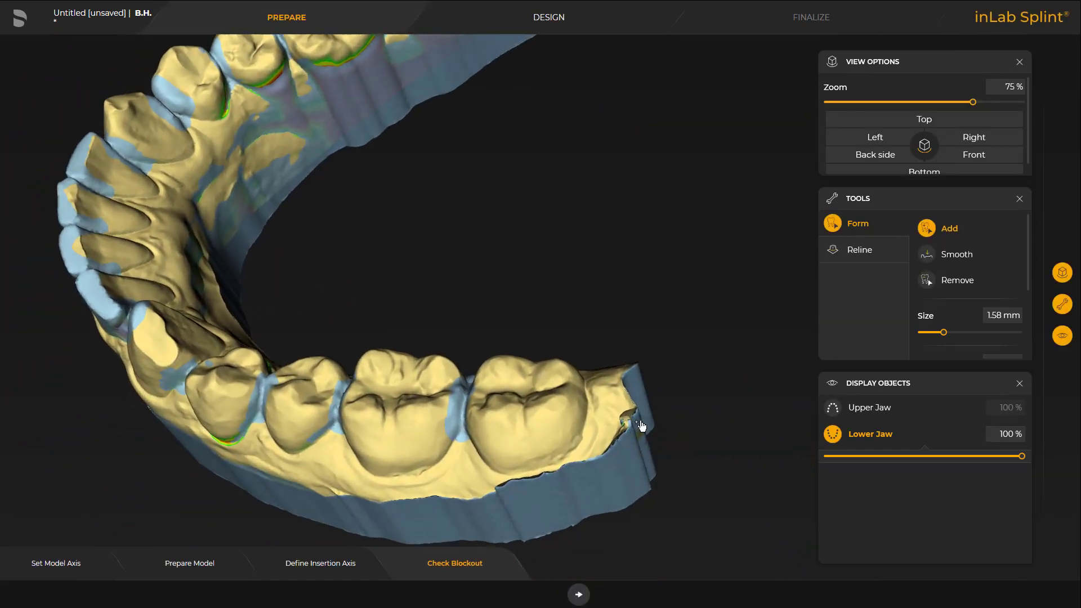
scroll(563, 399, "up", 5)
scroll(487, 389, "up", 2)
middle_click_drag(485, 386, 458, 348)
scroll(453, 337, "down", 3, "ctrl")
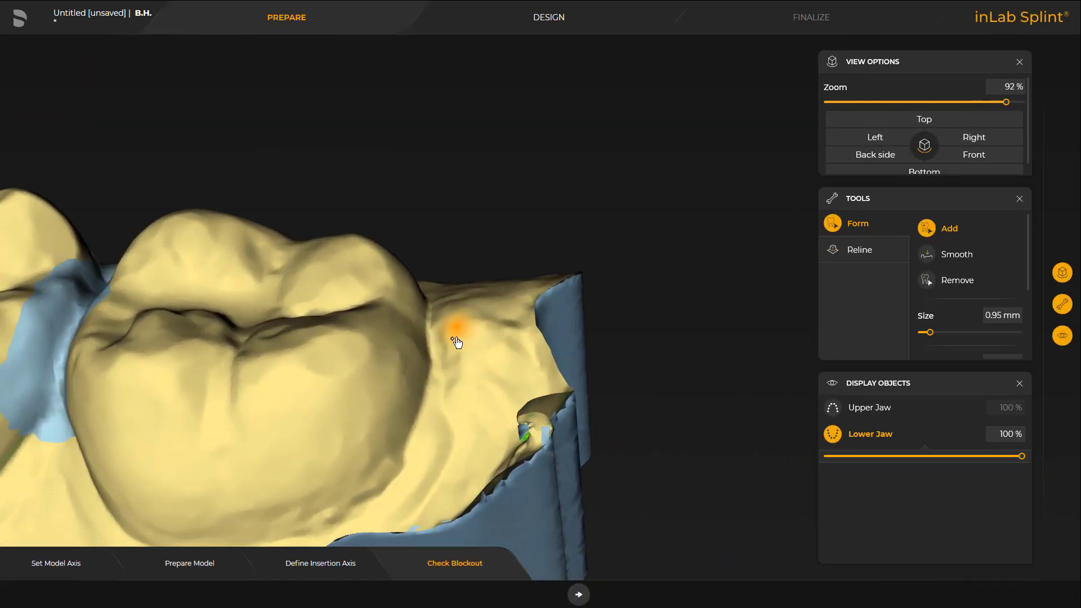
scroll(452, 338, "up", 2, "ctrl")
scroll(416, 298, "down", 1)
scroll(406, 290, "down", 4)
middle_click_drag(407, 288, 523, 270)
scroll(565, 281, "down", 1)
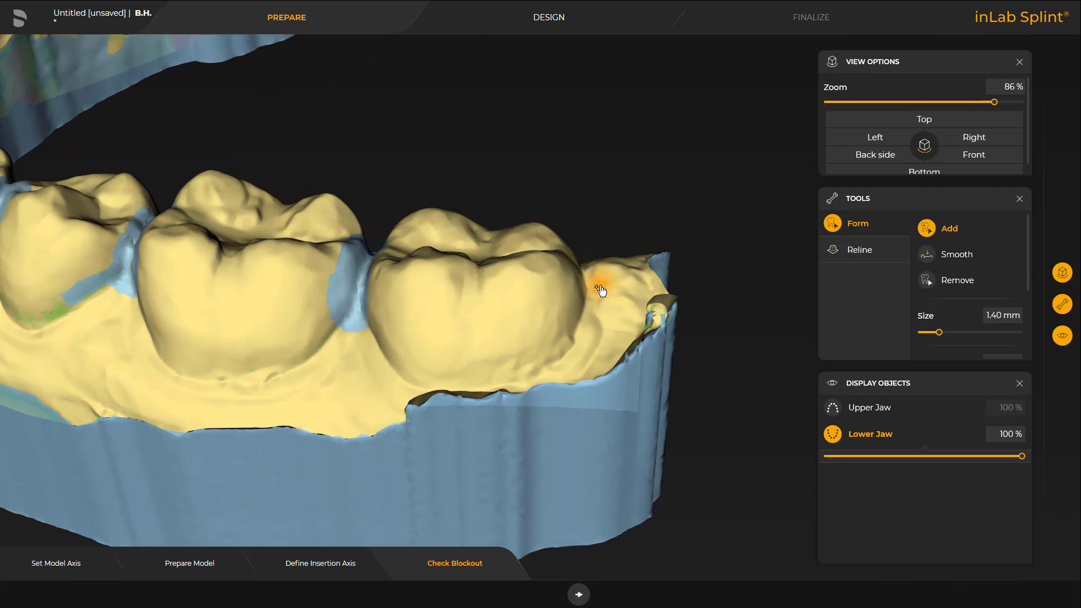
left_click_drag(601, 290, 595, 278)
middle_click_drag(595, 272, 630, 371)
left_click_drag(624, 363, 614, 361)
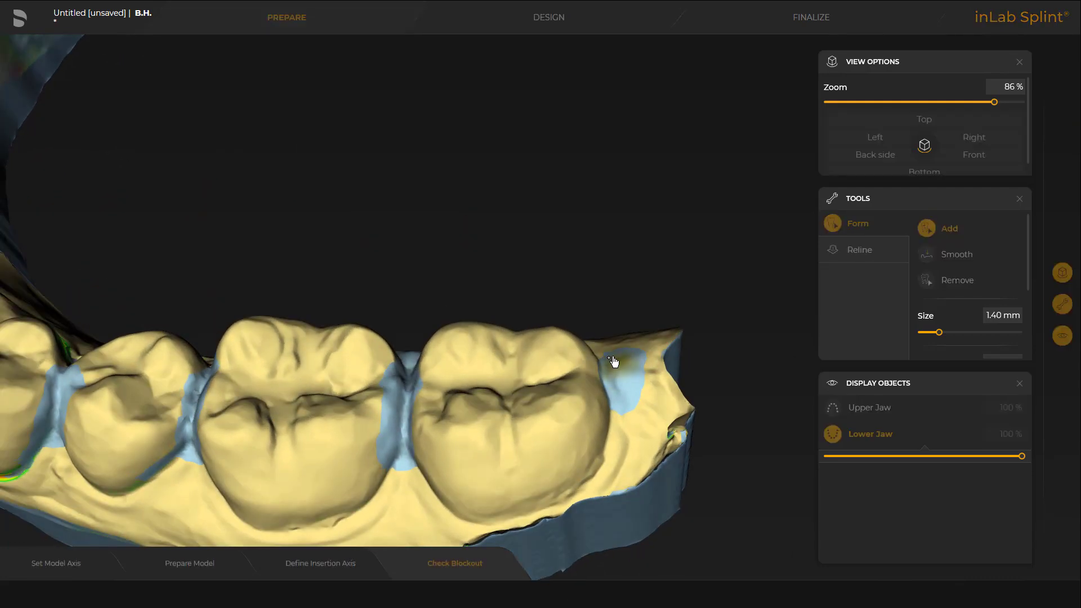
- Add blockout behind the last right lower molar and proceed to the Design phase
middle_click_drag(631, 369, 699, 302)
scroll(647, 376, "down", 4)
scroll(699, 302, "up", 7)
right_click_drag(658, 231, 515, 209)
mouse_move(513, 209)
left_mouse_down()
mouse_move(479, 168)
mouse_move(504, 228)
mouse_move(513, 195)
mouse_move(488, 165)
mouse_move(510, 190)
left_mouse_up()
scroll(526, 170, "down", 8)
middle_click_drag(527, 171, 521, 167)
scroll(521, 167, "down", 4)
middle_click_drag(422, 439, 543, 402)
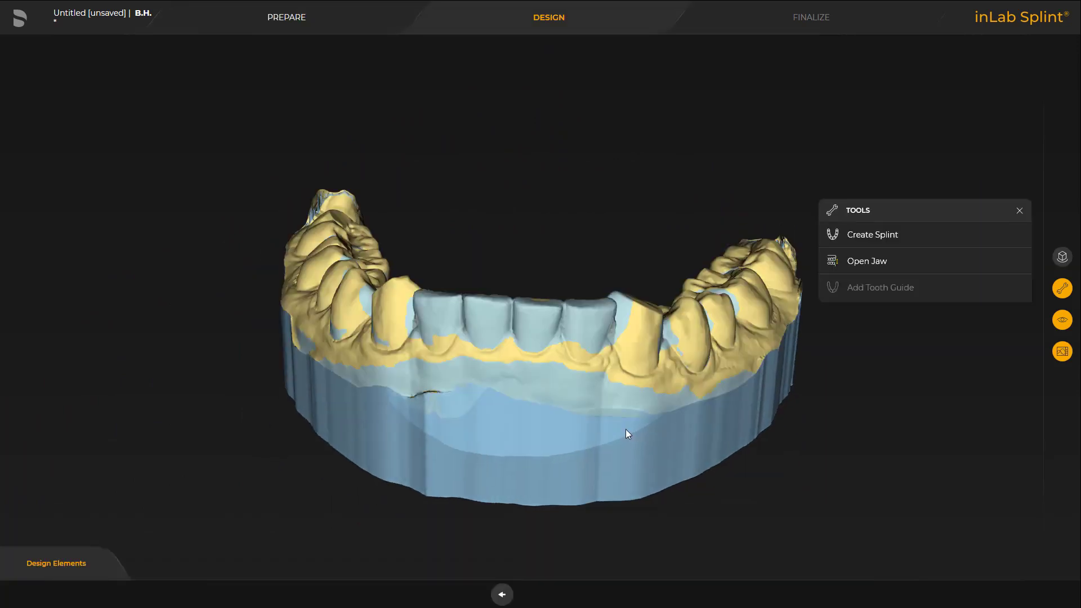
- Open the jaw to 2.2 mm with Open Jaw and check the gap between both jaws from the sides
left_click(870, 267)
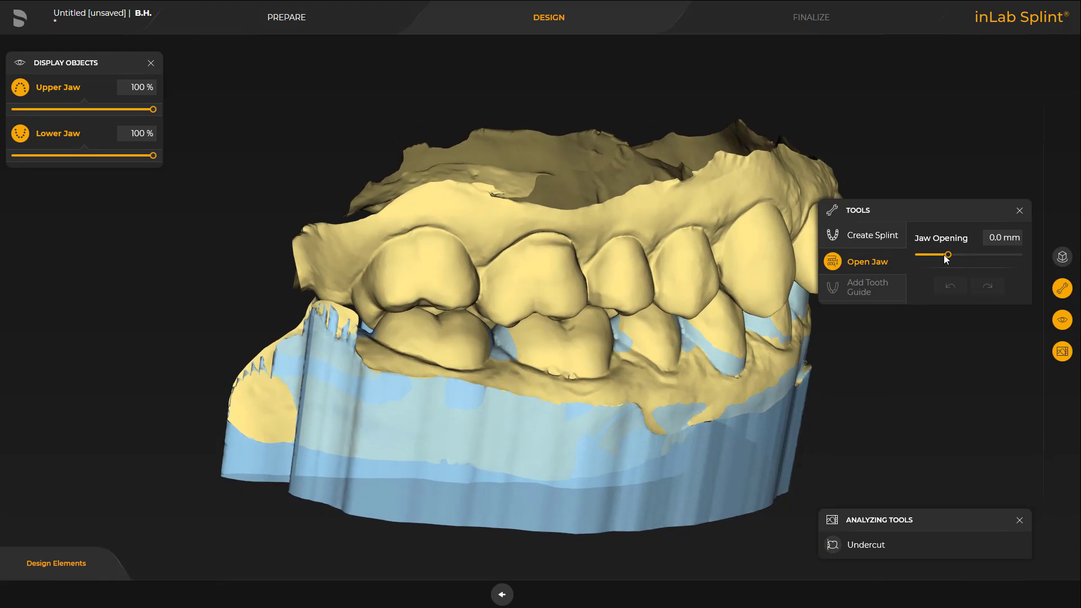
left_click_drag(948, 254, 962, 256)
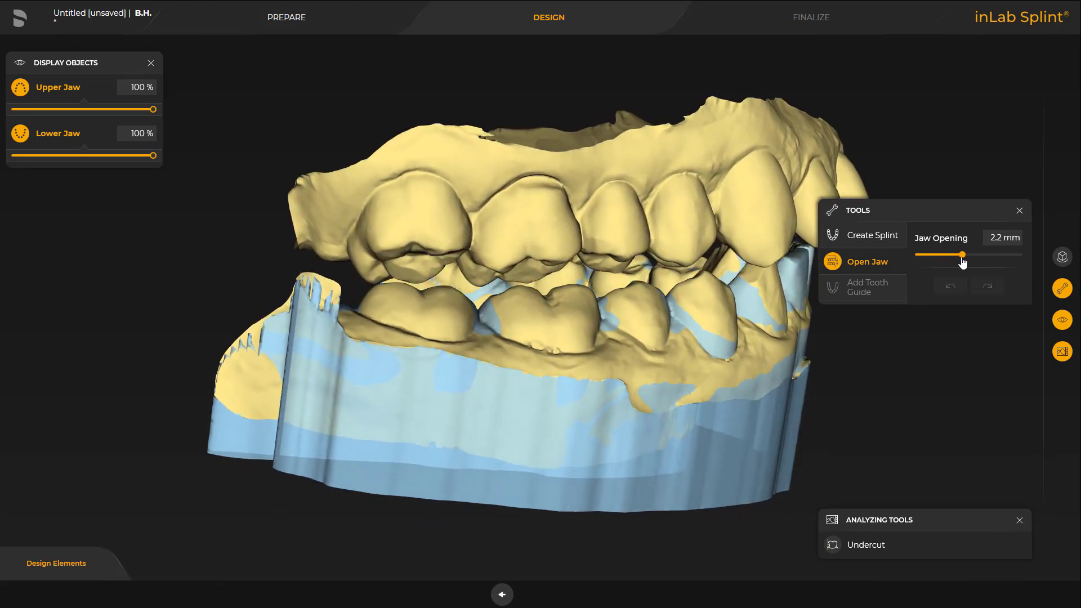
scroll(513, 284, "up", 5)
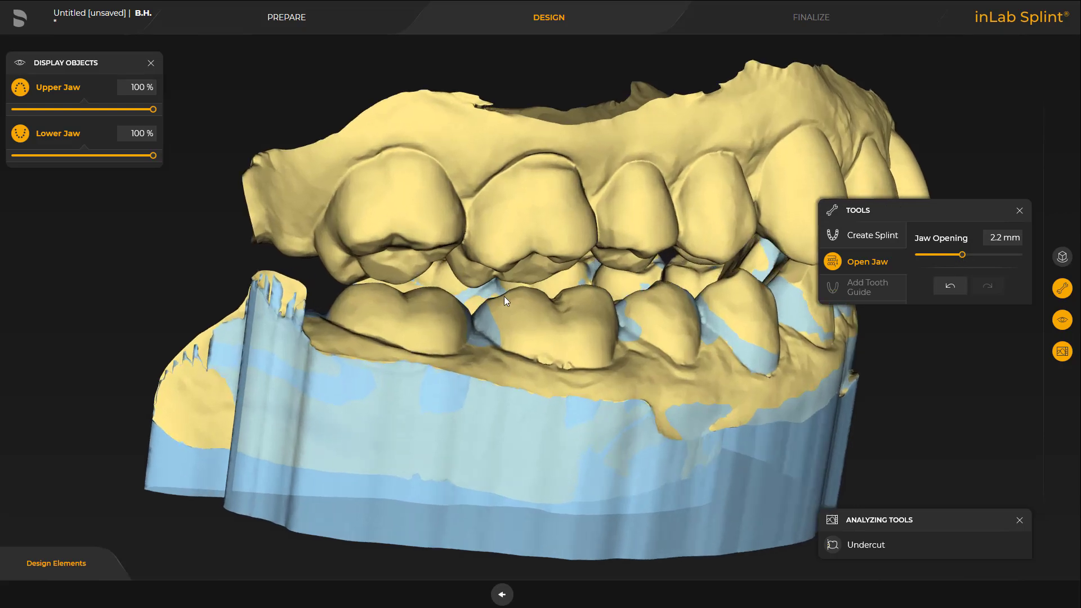
left_click_drag(408, 288, 585, 234)
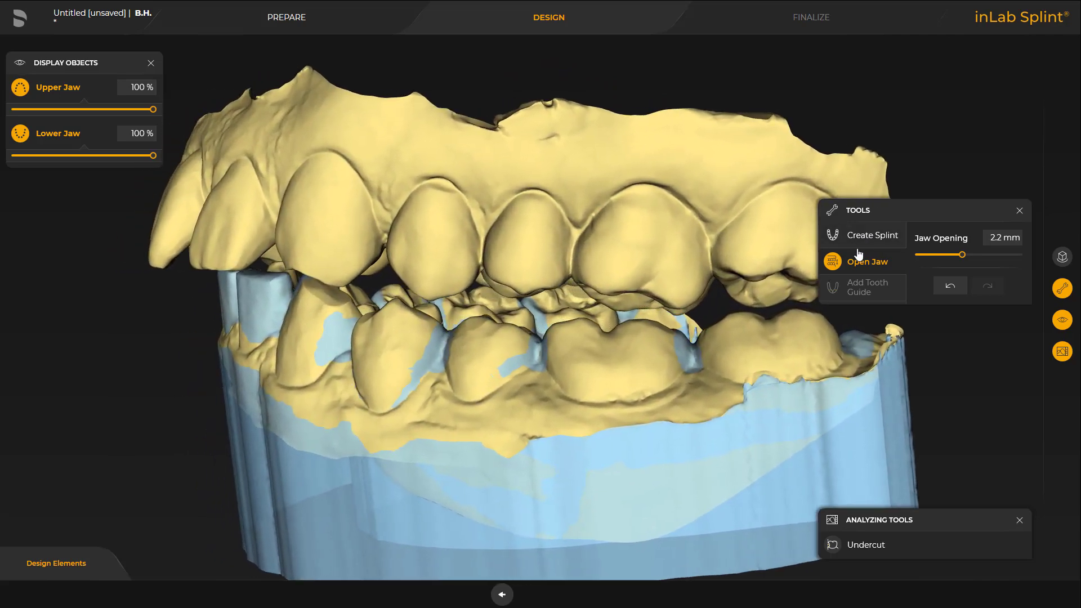
- Start Create Splint by Line with the upper jaw hidden, tracing the outer margin from the last left molar across the incisors to the right canine
left_click(873, 235)
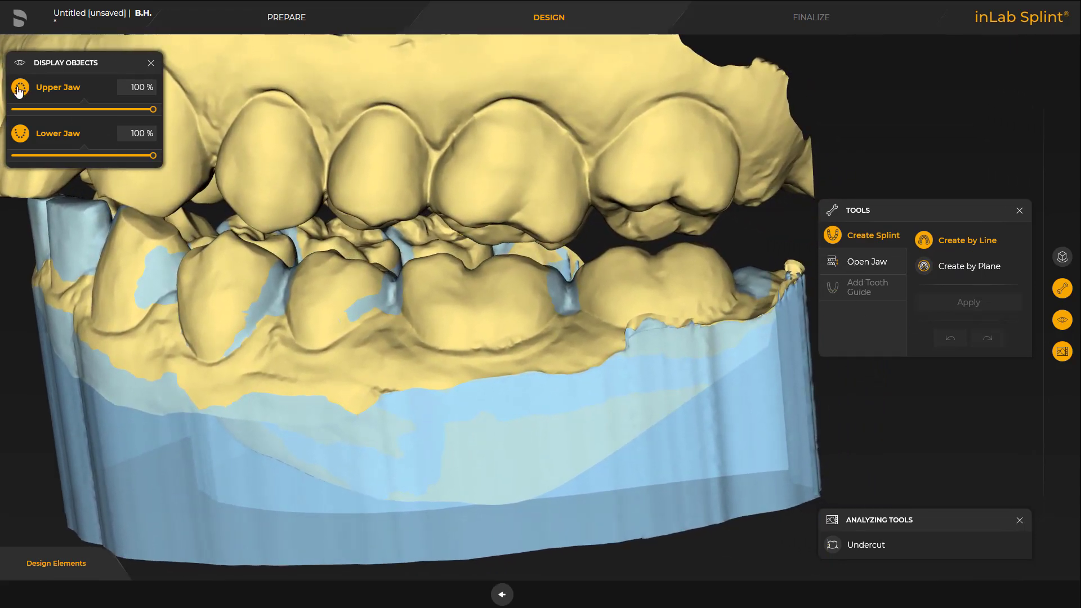
left_click(19, 88)
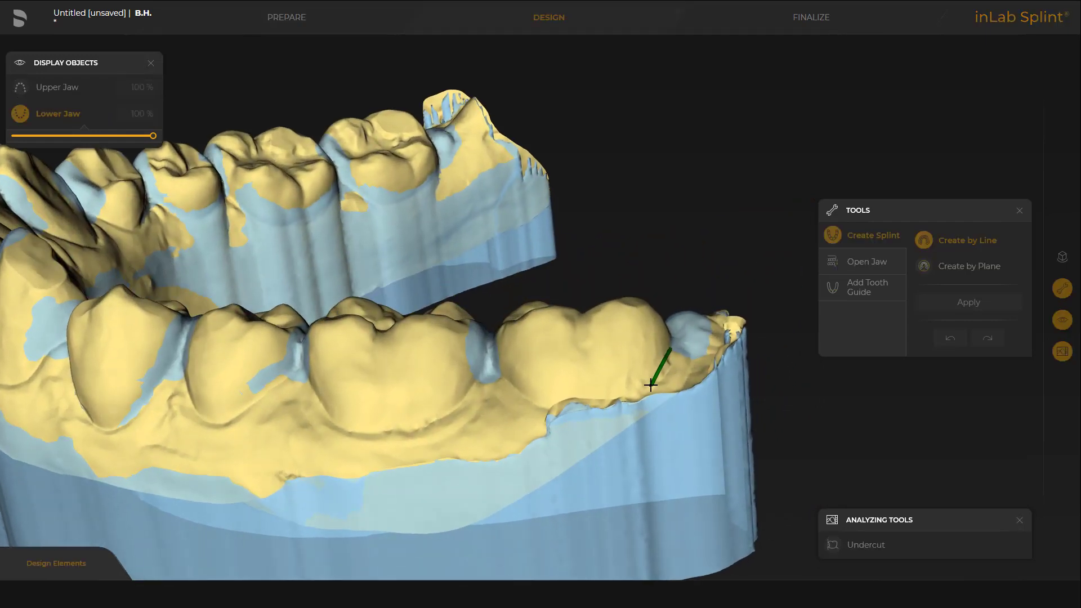
left_click(612, 394)
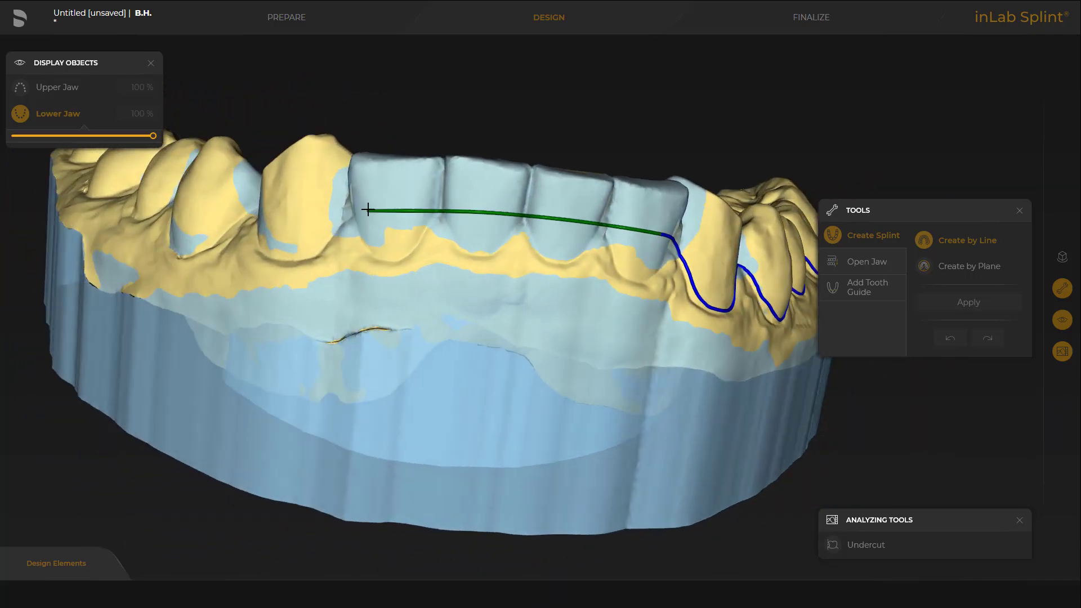
left_click(368, 210)
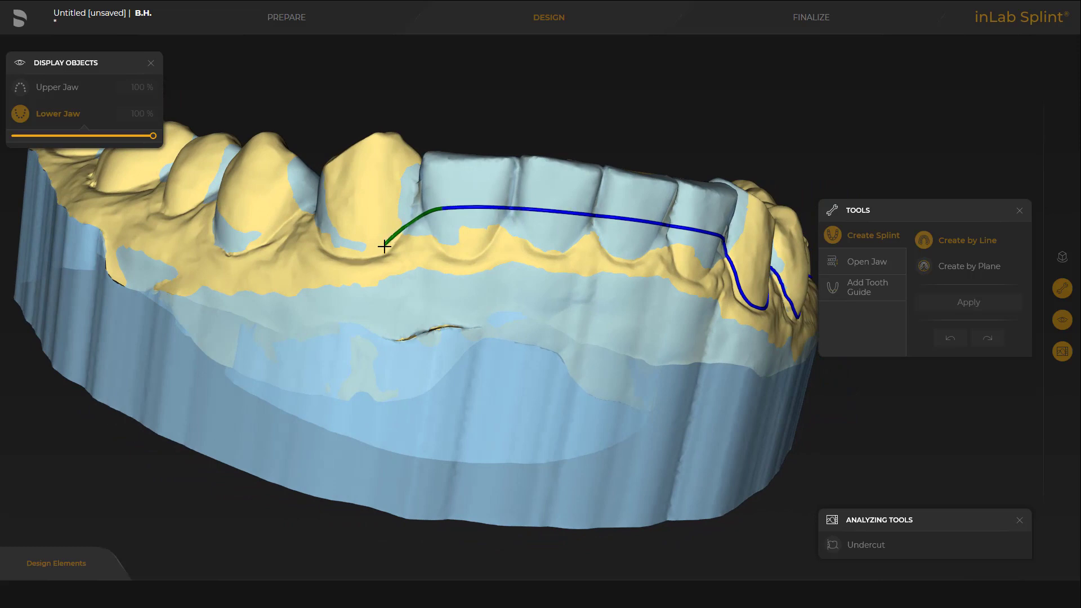
left_click(326, 238)
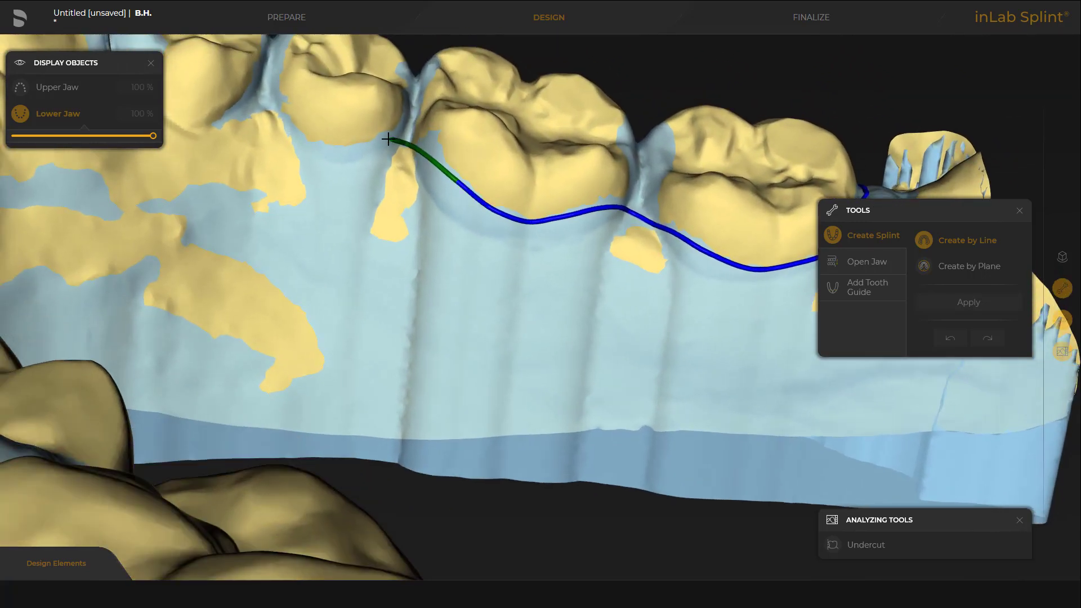
- Trace the tongue-side splint margin from the right first molar along the premolars and canine to the right incisors
left_click(389, 139)
right_click_drag(389, 139, 529, 158)
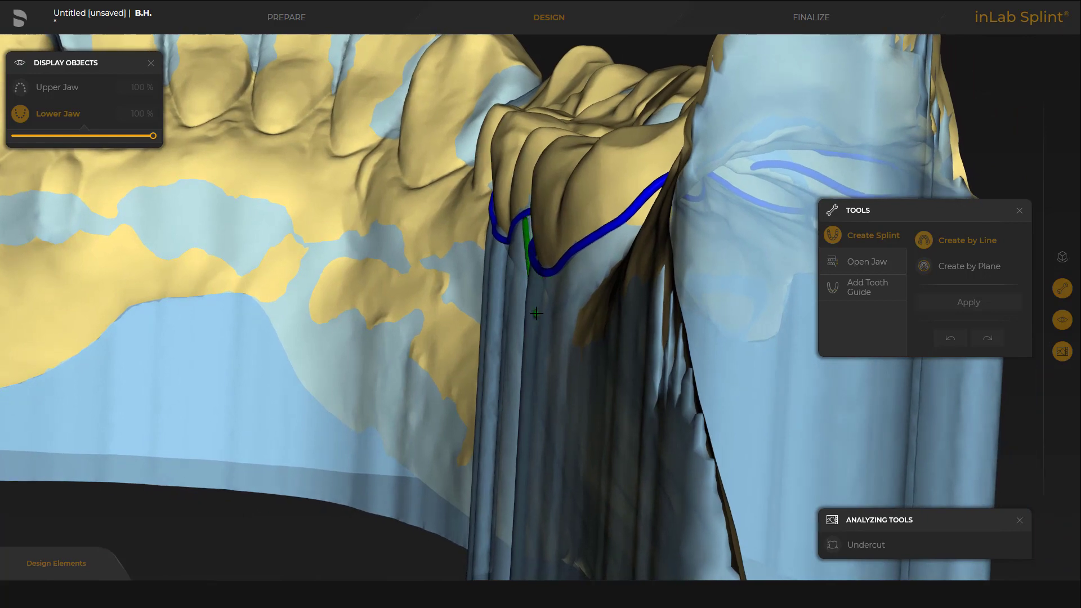
right_click_drag(522, 288, 631, 282)
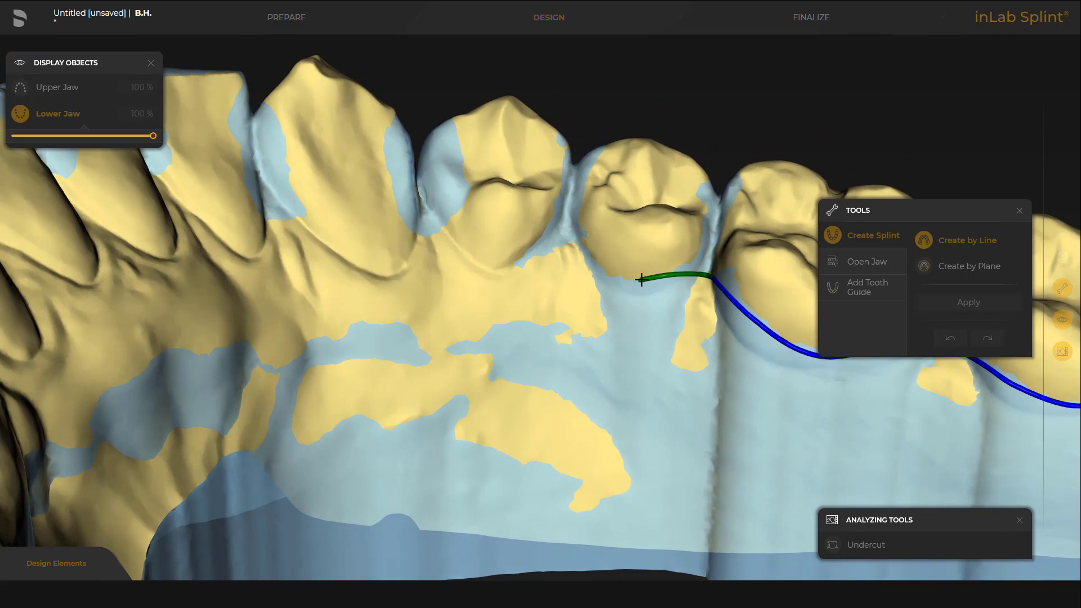
left_click(577, 243)
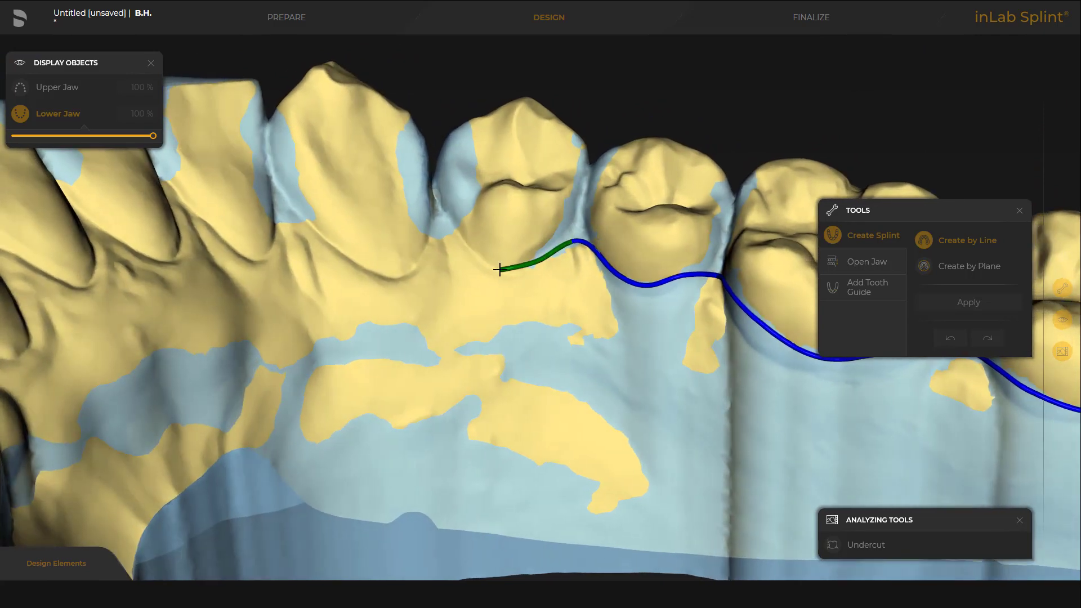
left_click(459, 234)
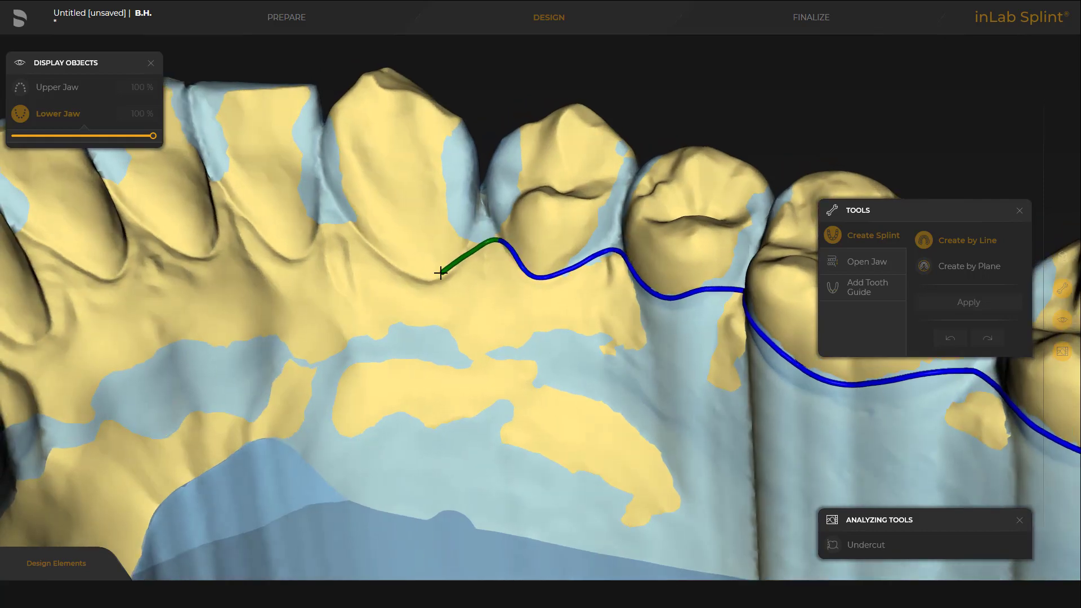
left_click(361, 225)
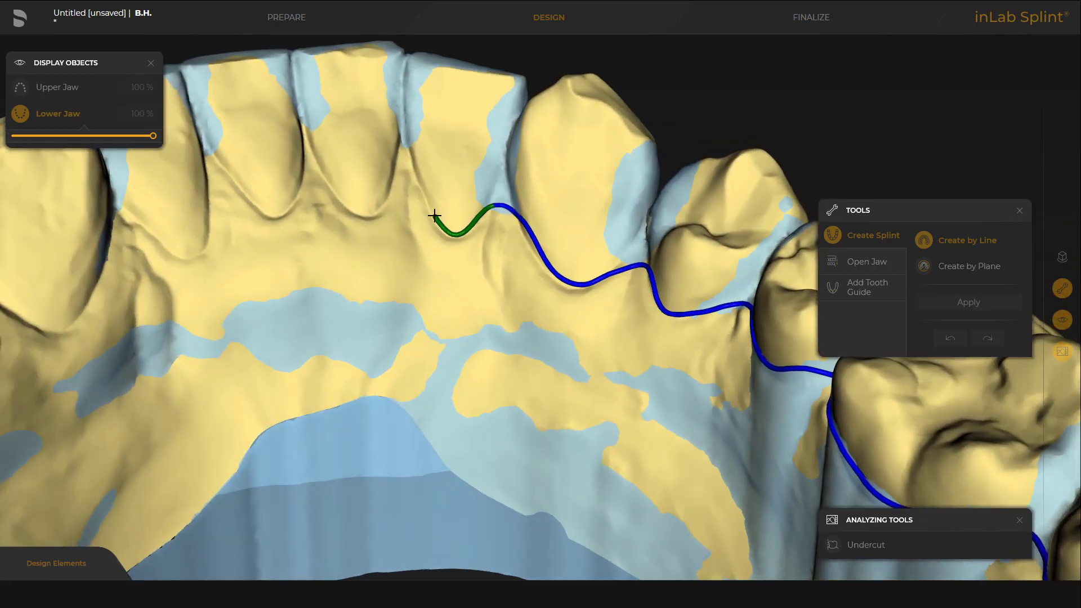
left_click(413, 176)
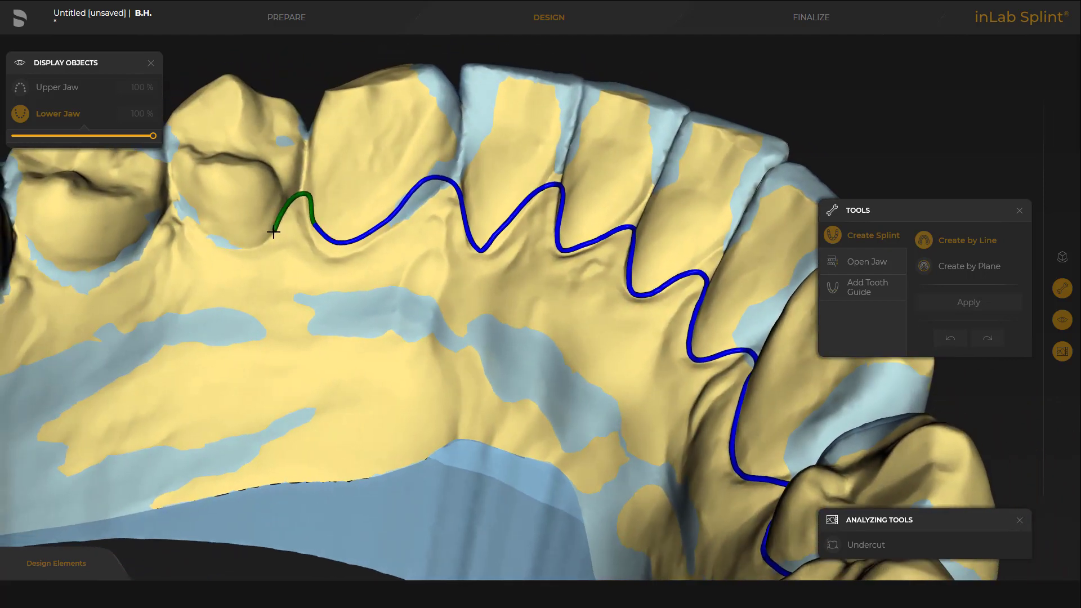
- Continue the tongue-side margin along the left premolars and molars and close the line behind the last left molar
left_click(273, 231)
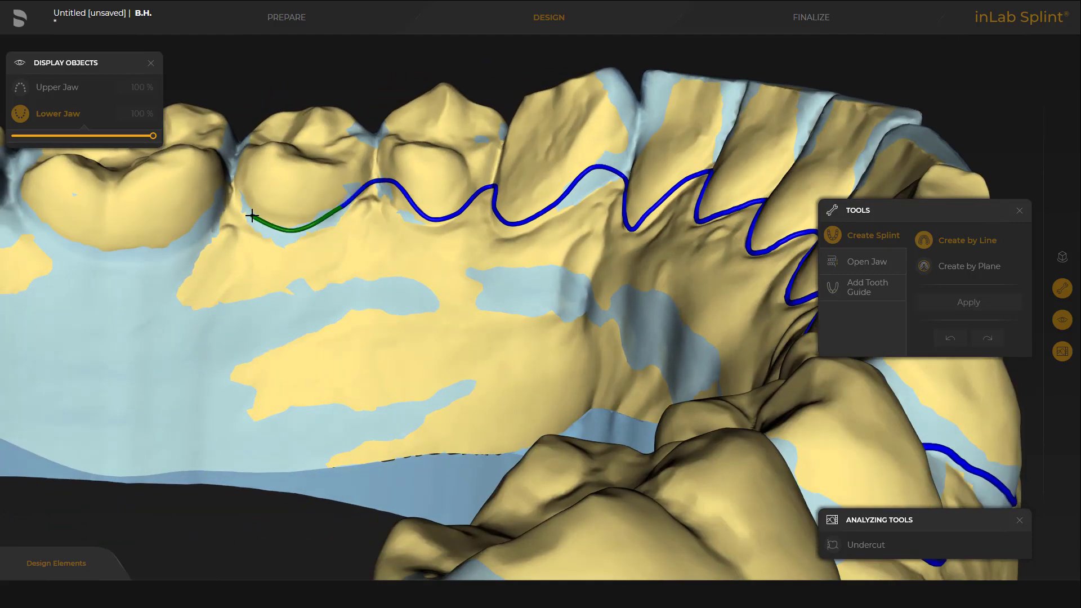
left_click(252, 216)
left_click(237, 209)
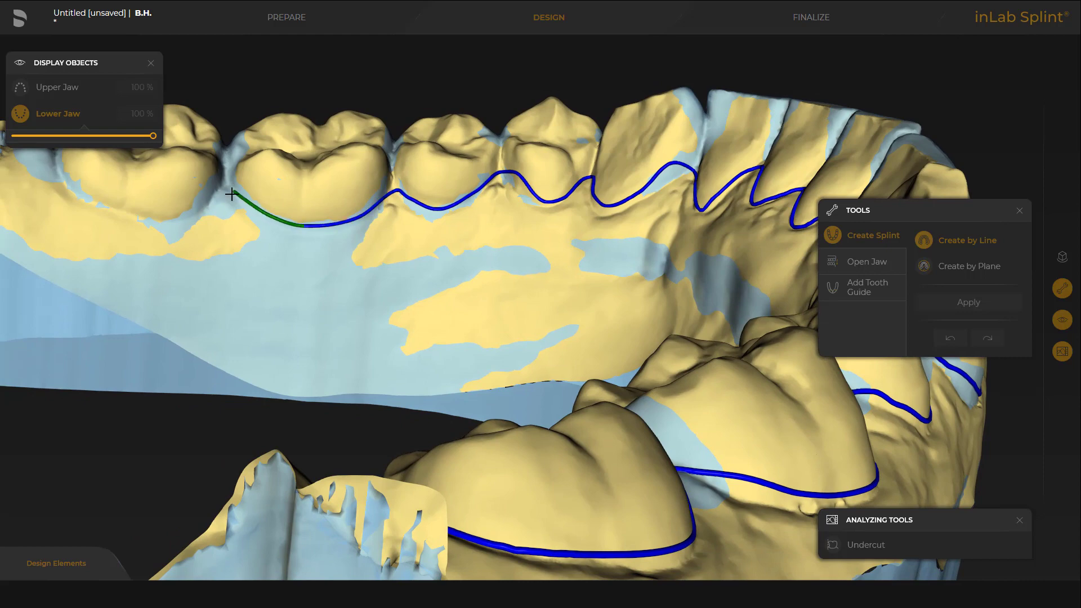
left_click(146, 220)
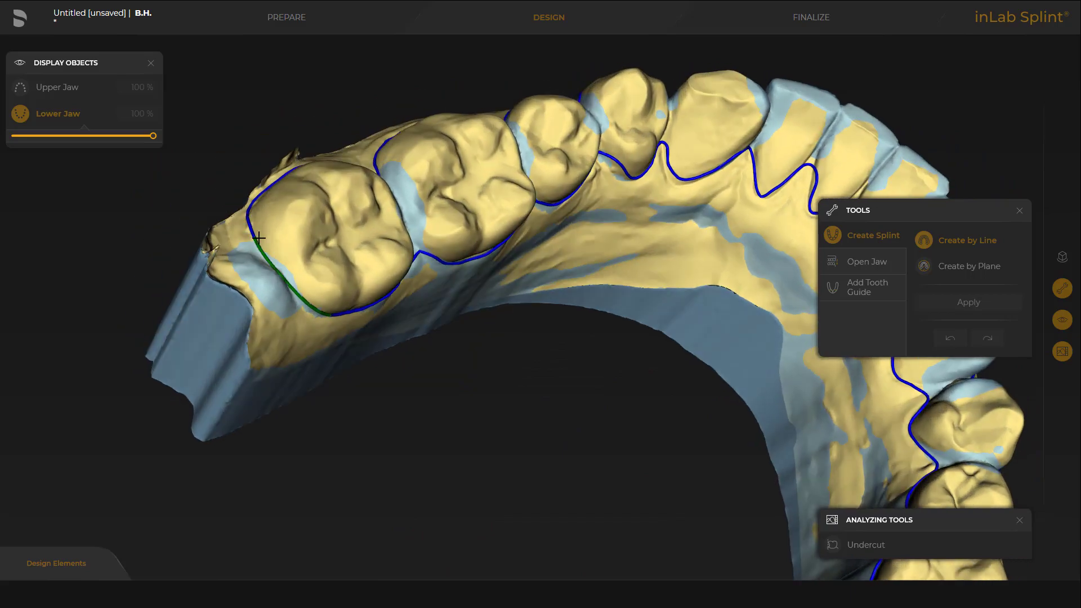
left_click(253, 235)
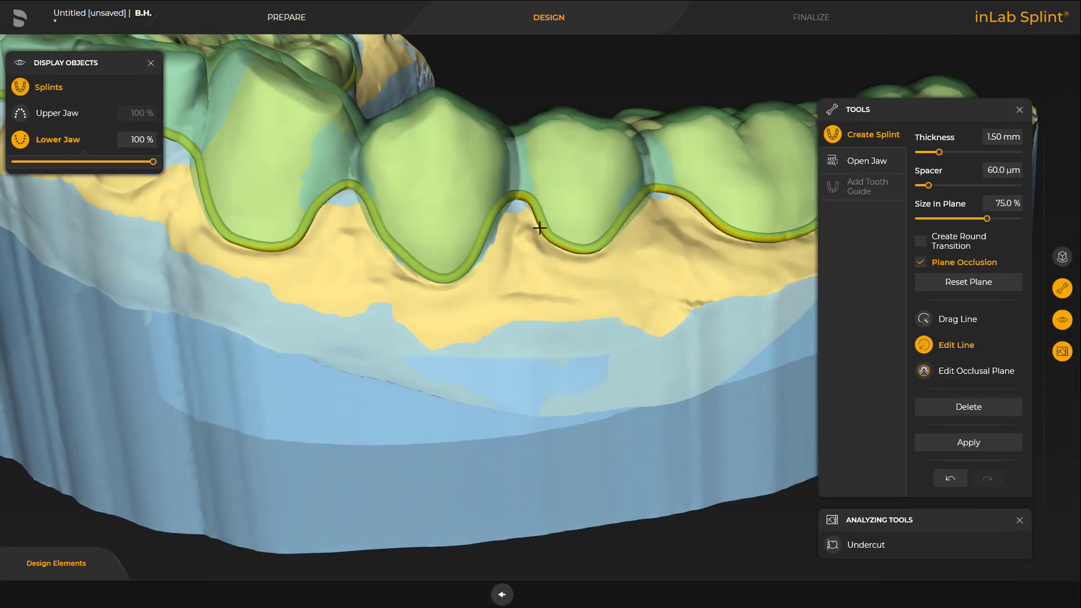
- Redraw the splint line slightly lower around the cheek side of the left second premolar with Edit Line and apply the splint
left_click_drag(539, 222, 555, 249)
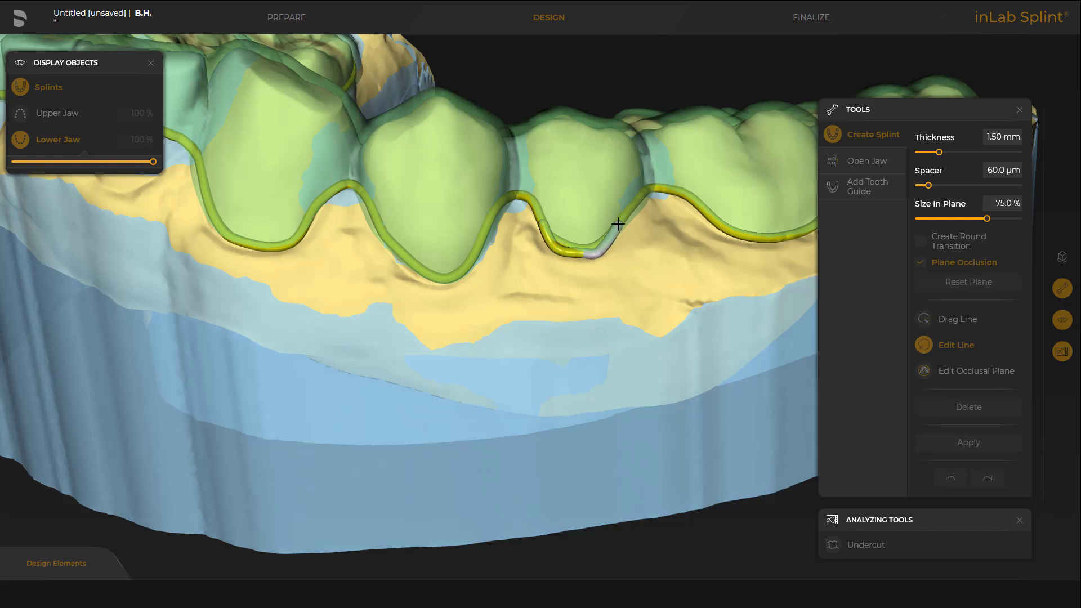
left_click_drag(617, 223, 618, 224)
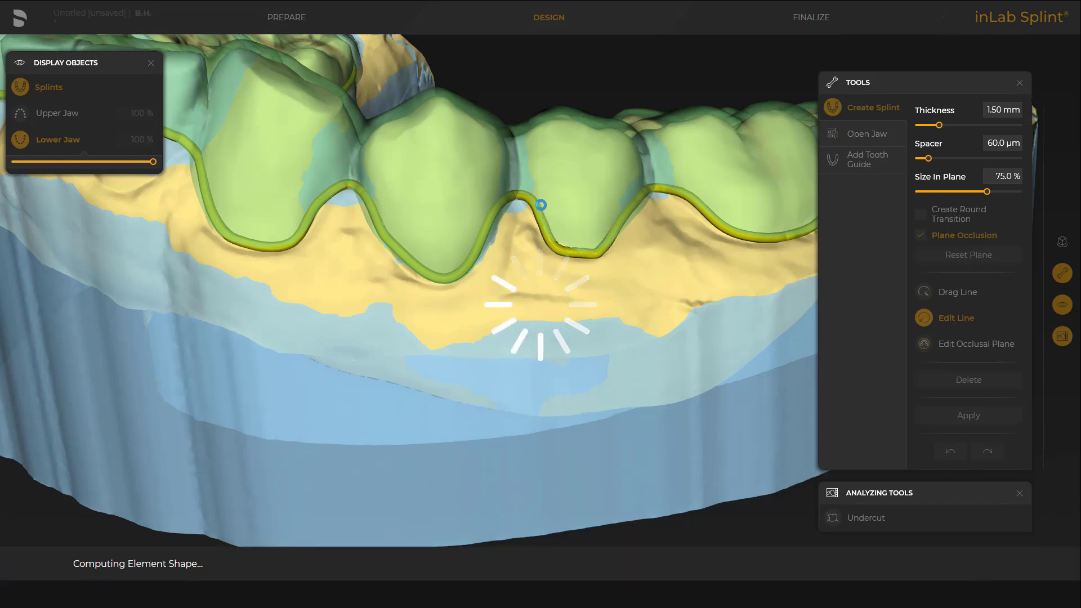
middle_click_drag(682, 209, 640, 209)
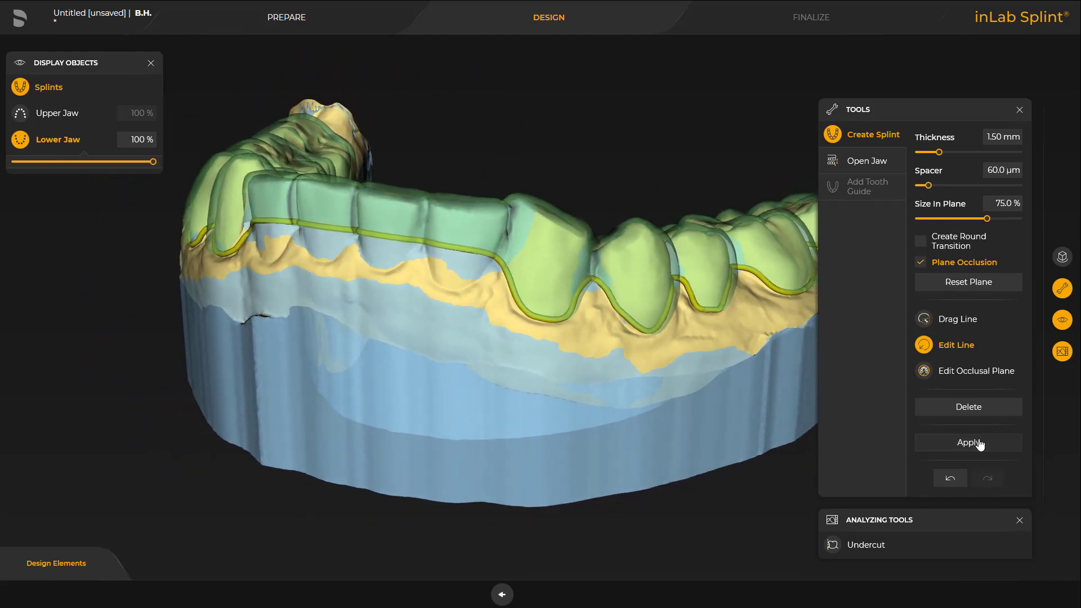
left_click(968, 442)
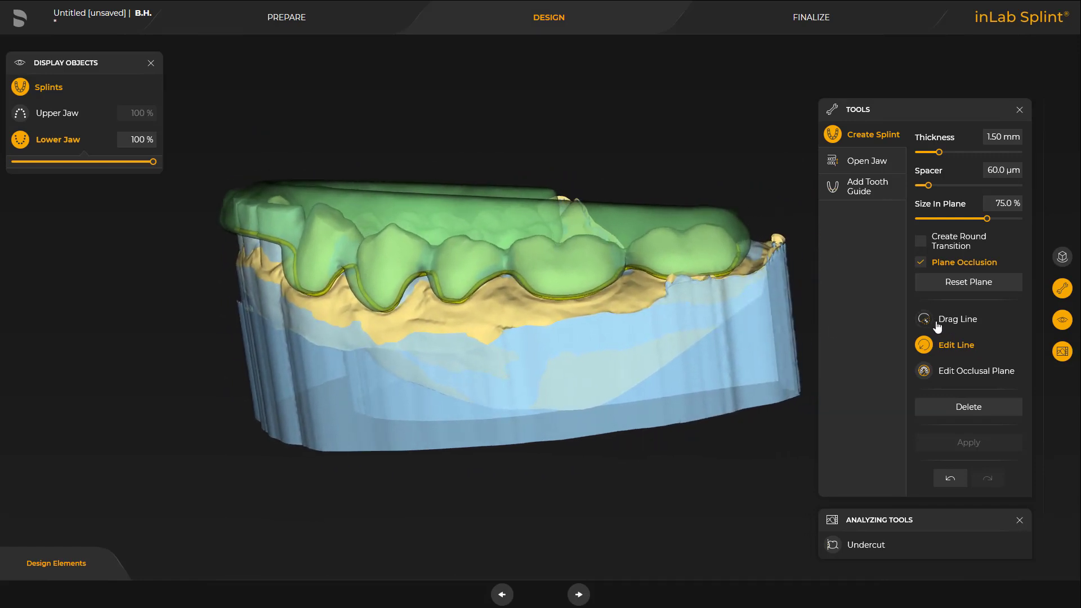
- Lower the splint's occlusal plane toward the teeth with Edit Occlusal Plane and proceed to the Finalize phase
left_click(945, 374)
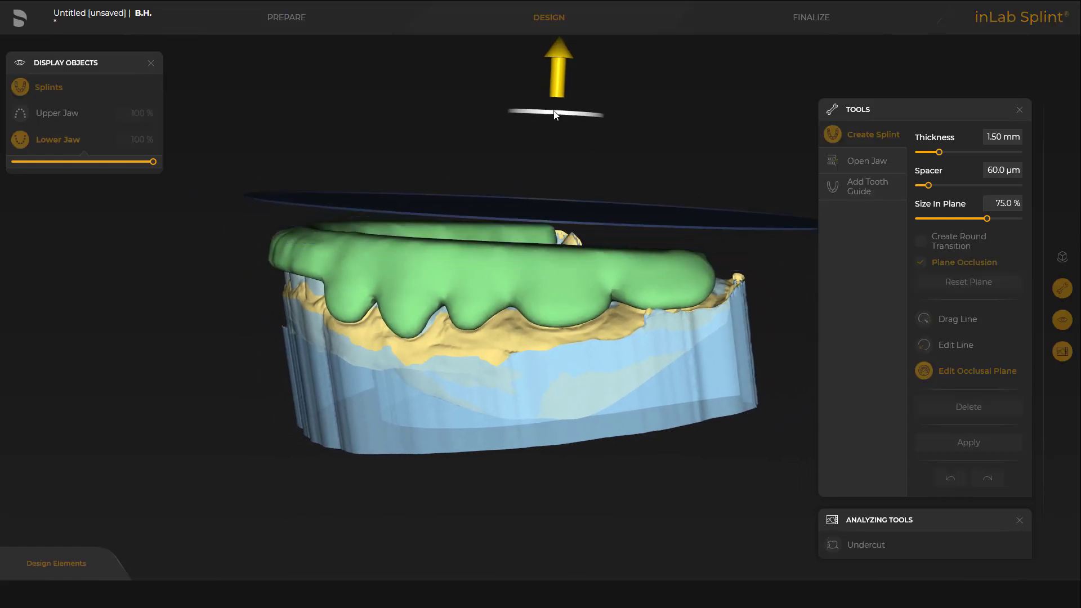
left_click_drag(554, 111, 560, 154)
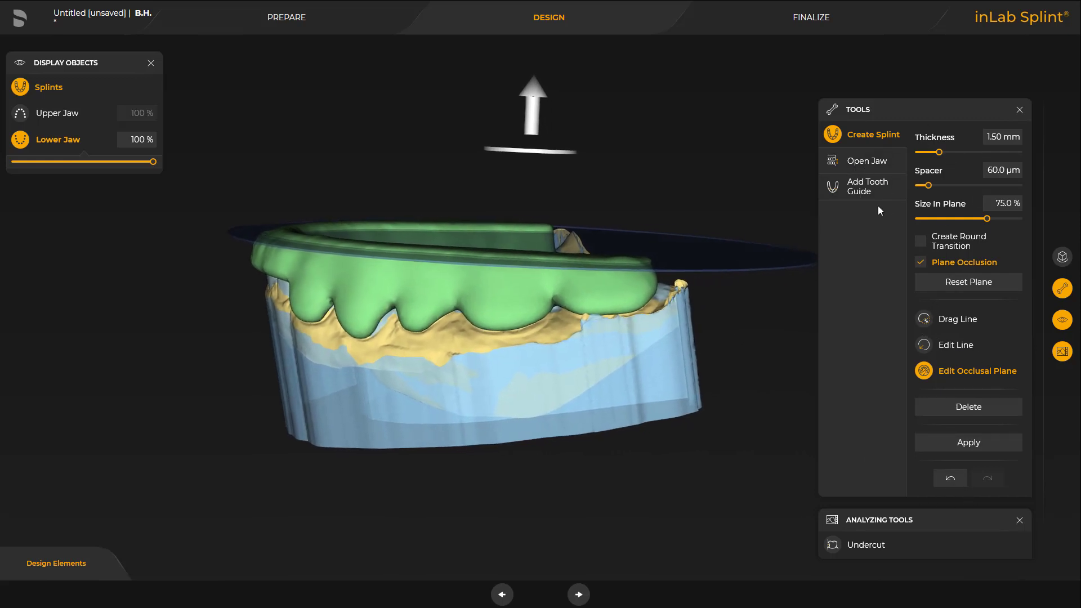
left_click(580, 595)
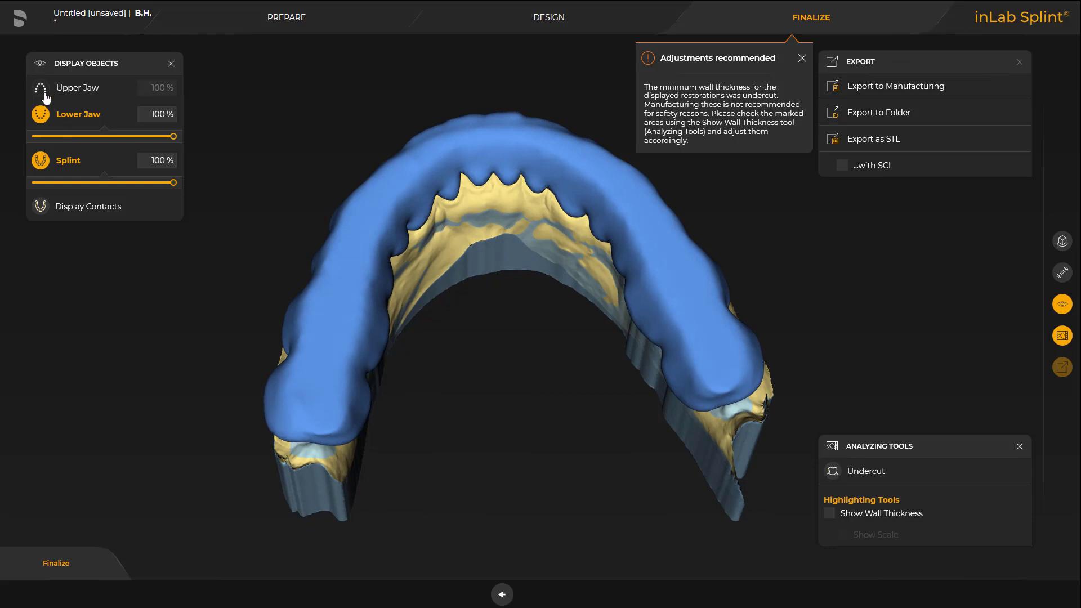
- Display the splint's contacts, show the upper jaw and examine the contact areas on both sides of the arch
left_click(56, 203)
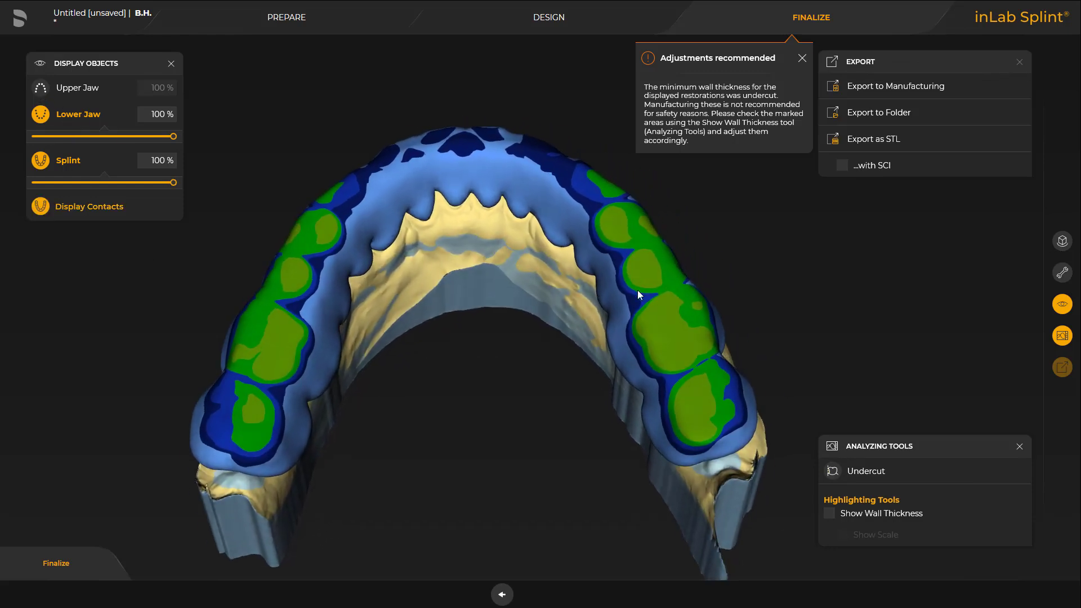
left_click_drag(637, 289, 443, 153)
left_click_drag(523, 144, 267, 211)
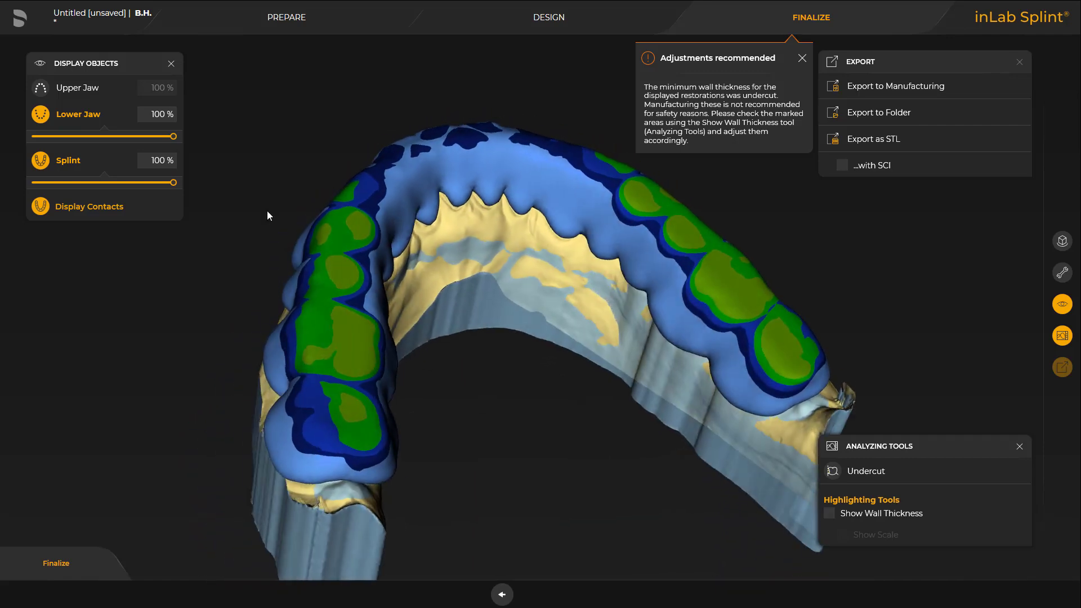
left_click(44, 97)
left_click(38, 101)
left_click(41, 90)
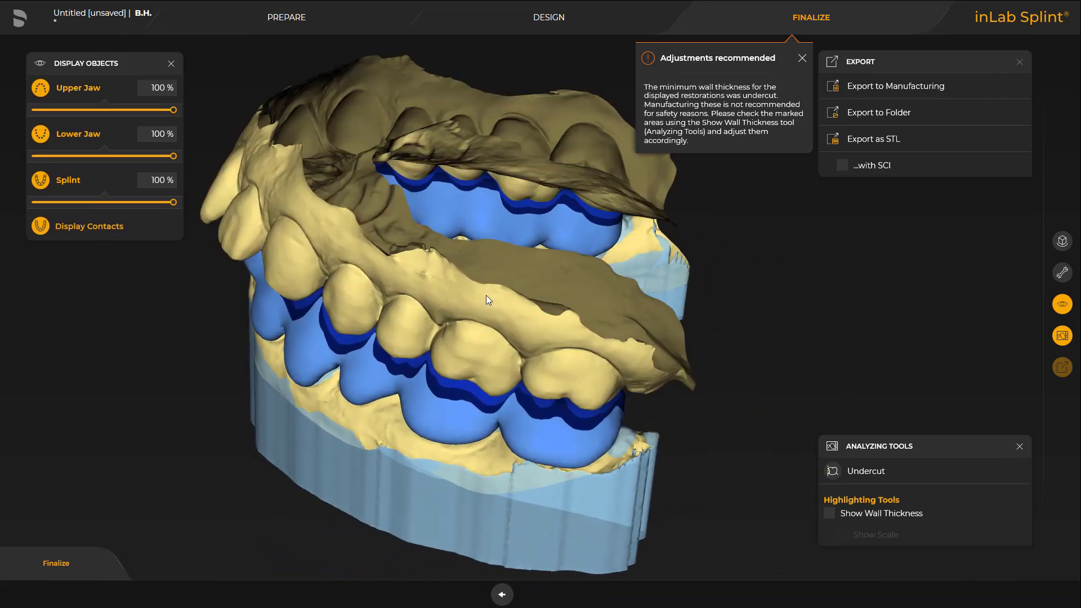
left_click_drag(486, 295, 943, 418)
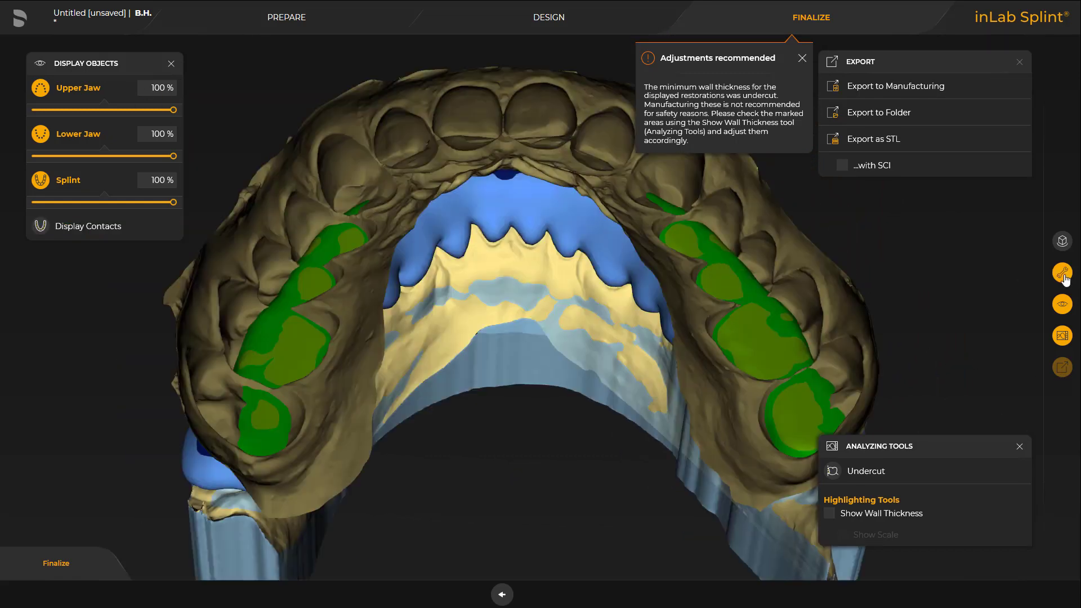
- Form the splint's chewing surface with Consider Jaws enabled, and hide the upper jaw to examine the surface from the cheek side
left_click(1062, 273)
left_click(838, 225)
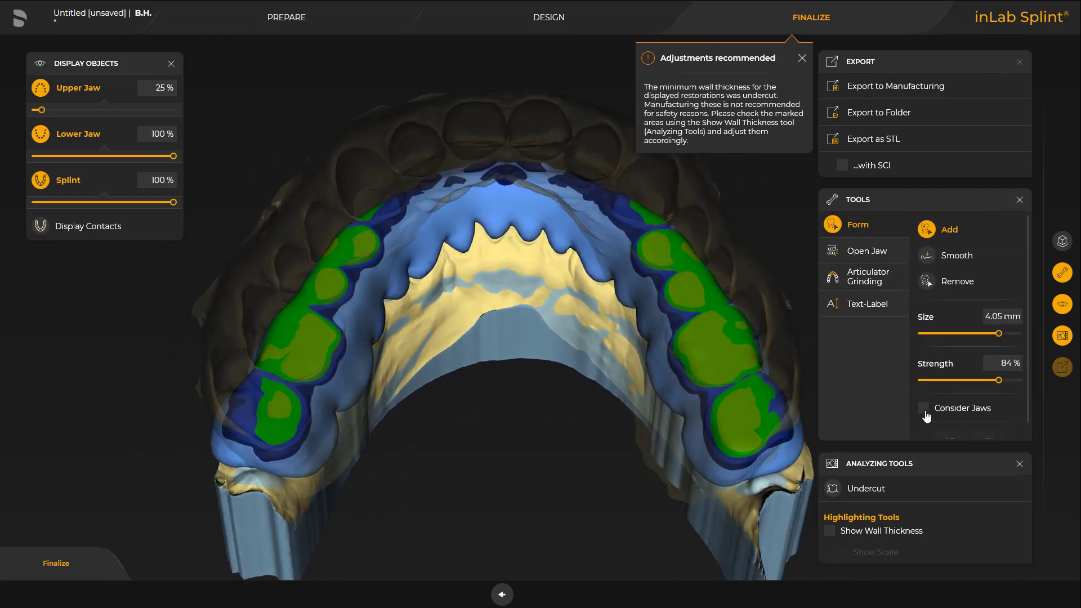
left_click(923, 409)
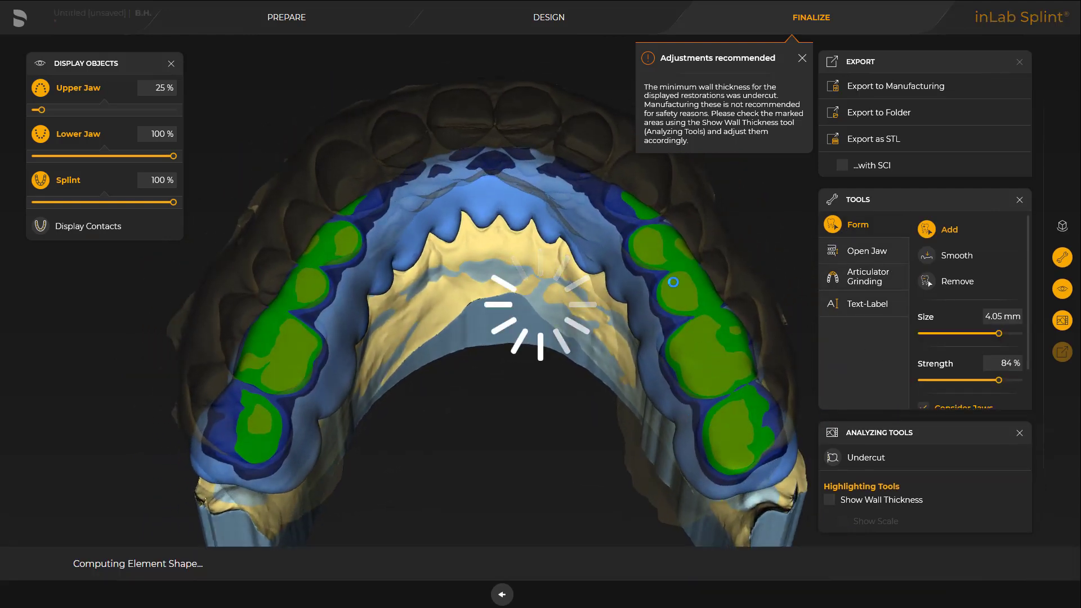
middle_click_drag(732, 410, 472, 364)
left_click(43, 92)
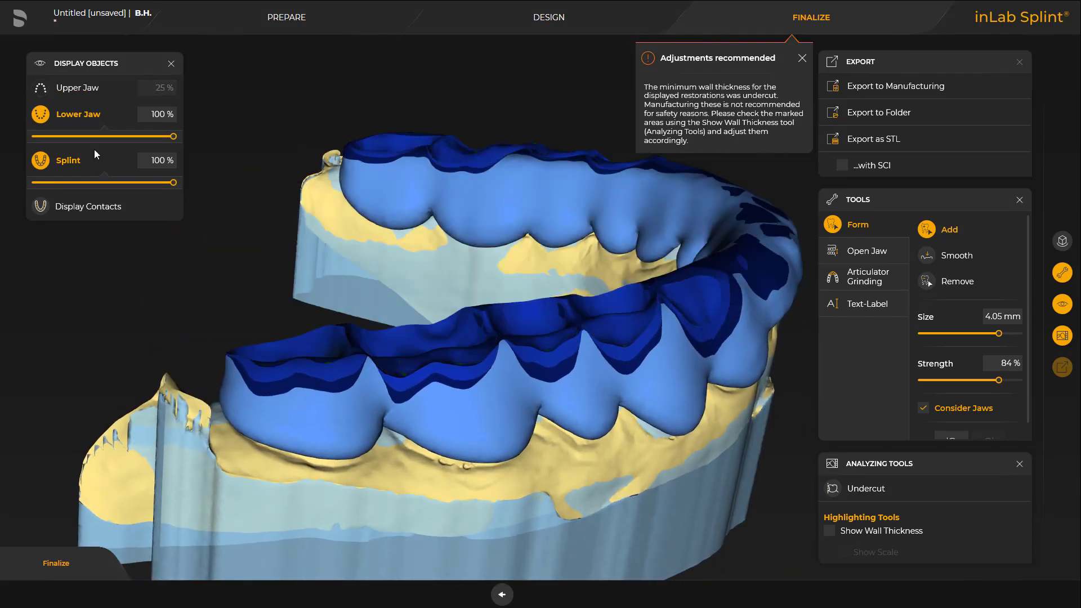
middle_click_drag(521, 388, 654, 224)
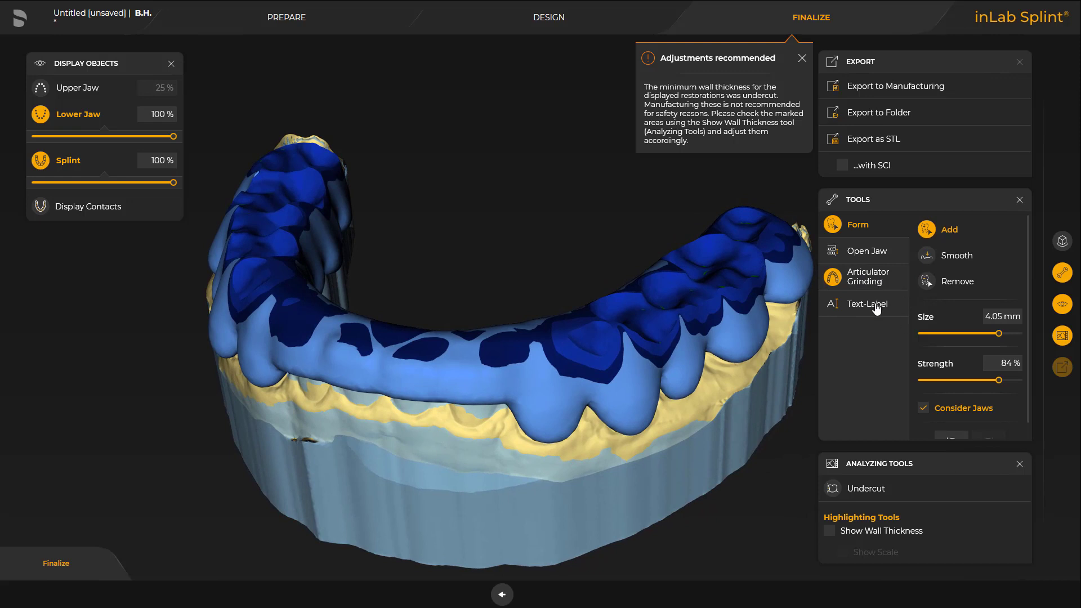
- Apply Articulator Grinding to the splint with the preset articulator values and examine the chewing surface
left_click(867, 279)
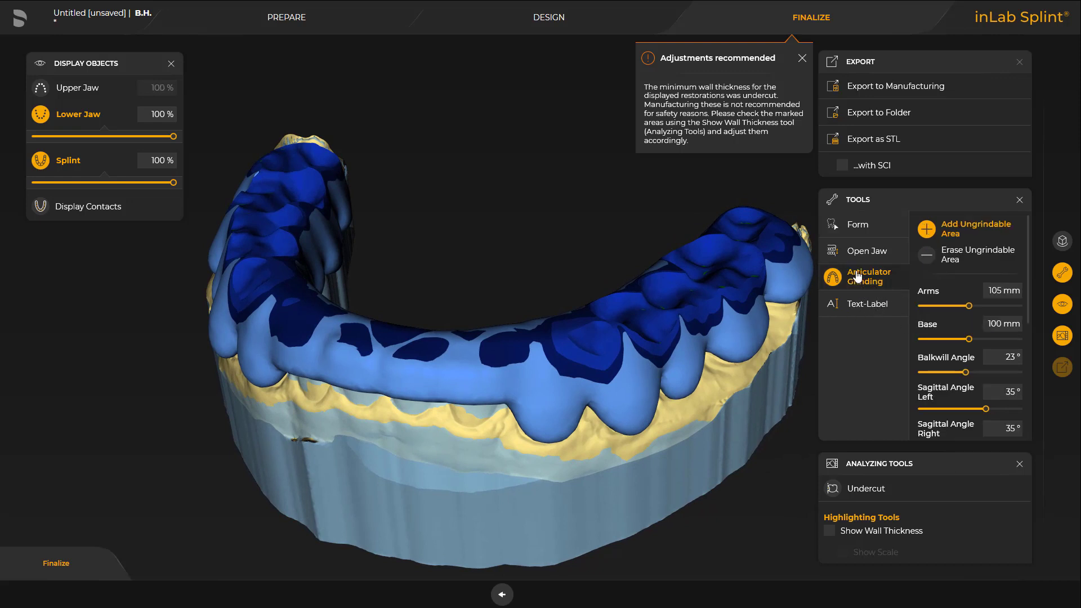
scroll(944, 413, "down", 6)
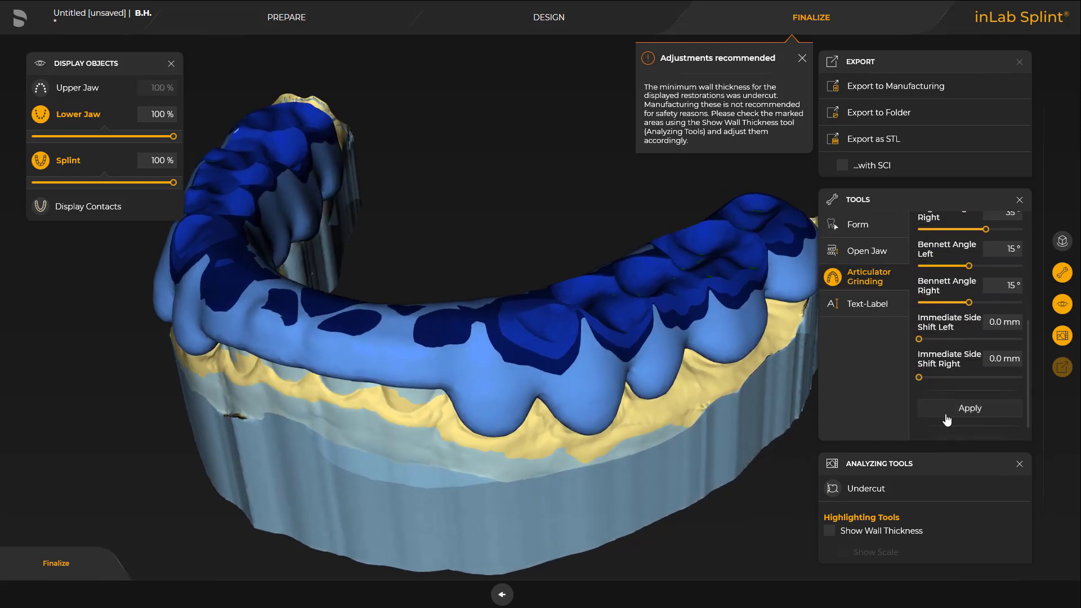
left_click(968, 389)
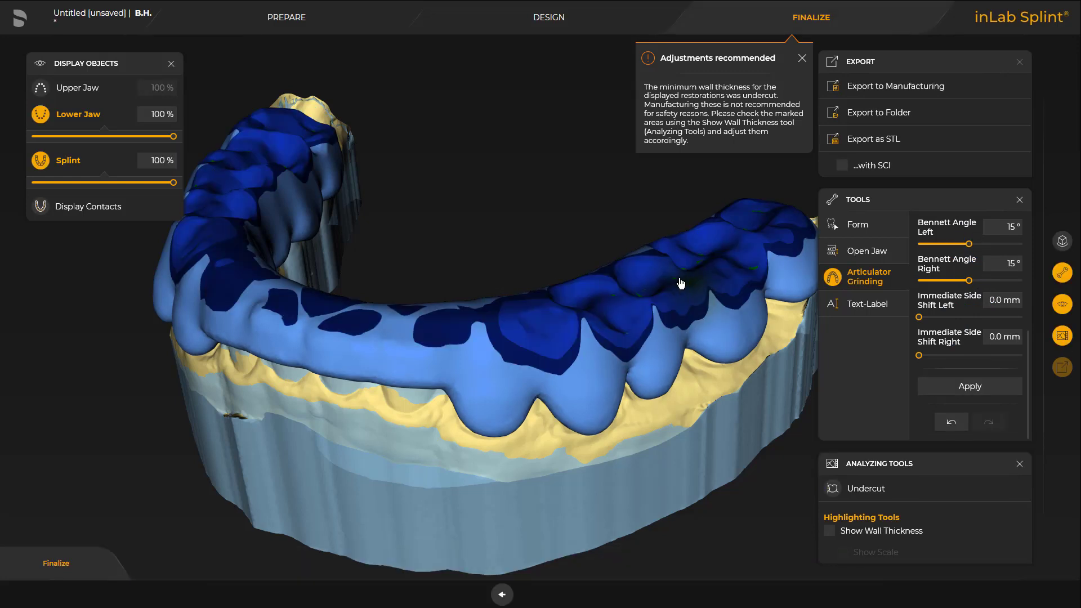
left_click_drag(825, 370, 538, 79)
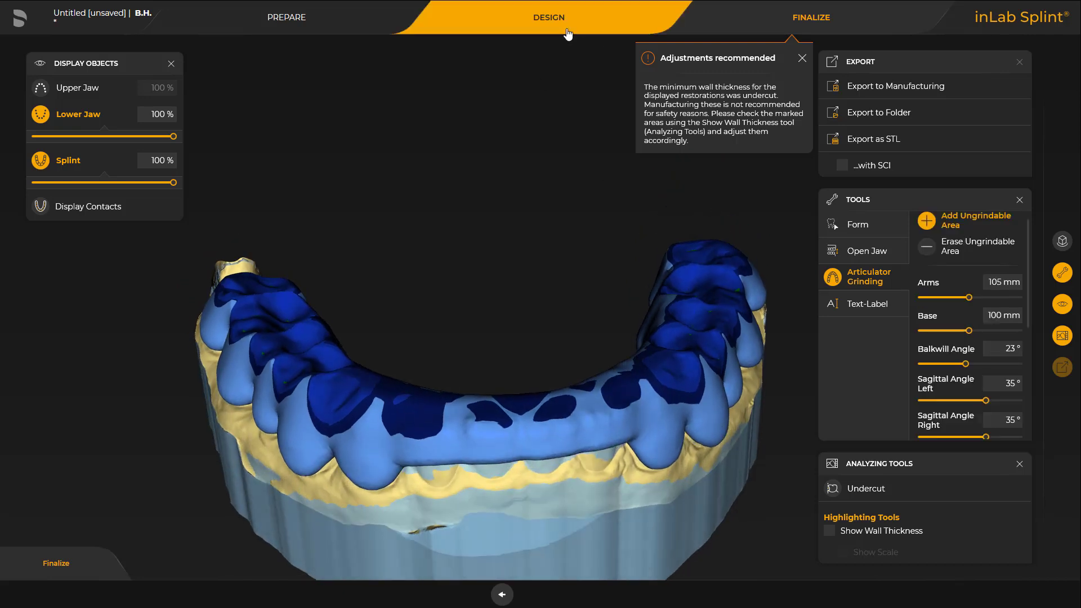
- Return to the Design phase, rework the splint line at the front teeth with Edit Line, and proceed to Finalize with the recomputed splint
left_click(549, 17)
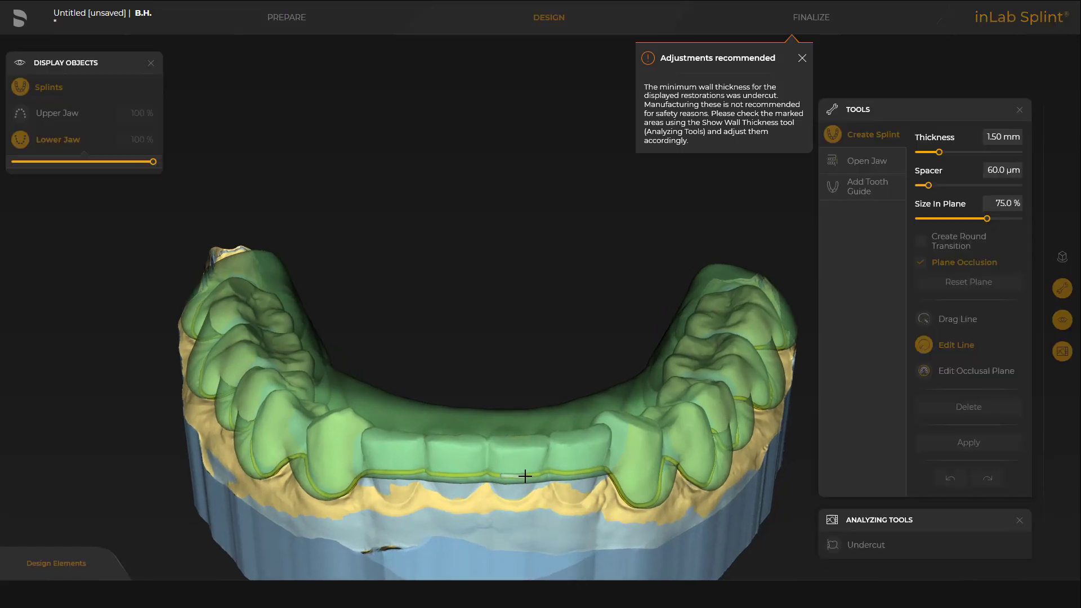
double_click(525, 477)
left_click_drag(780, 419, 662, 325)
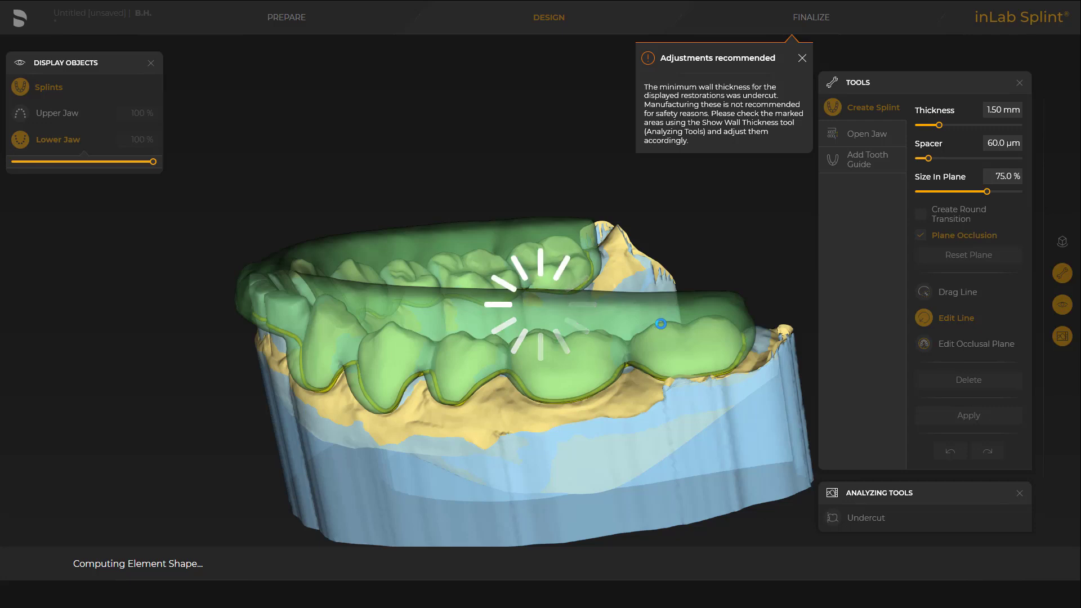
left_click_drag(590, 313, 713, 341)
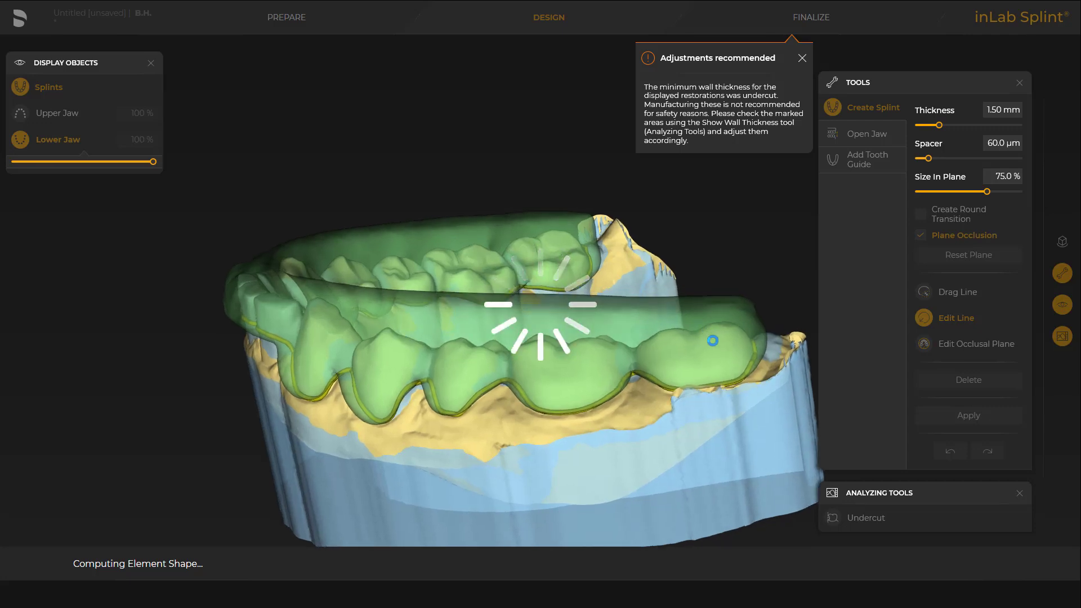
left_click_drag(722, 270, 816, 24)
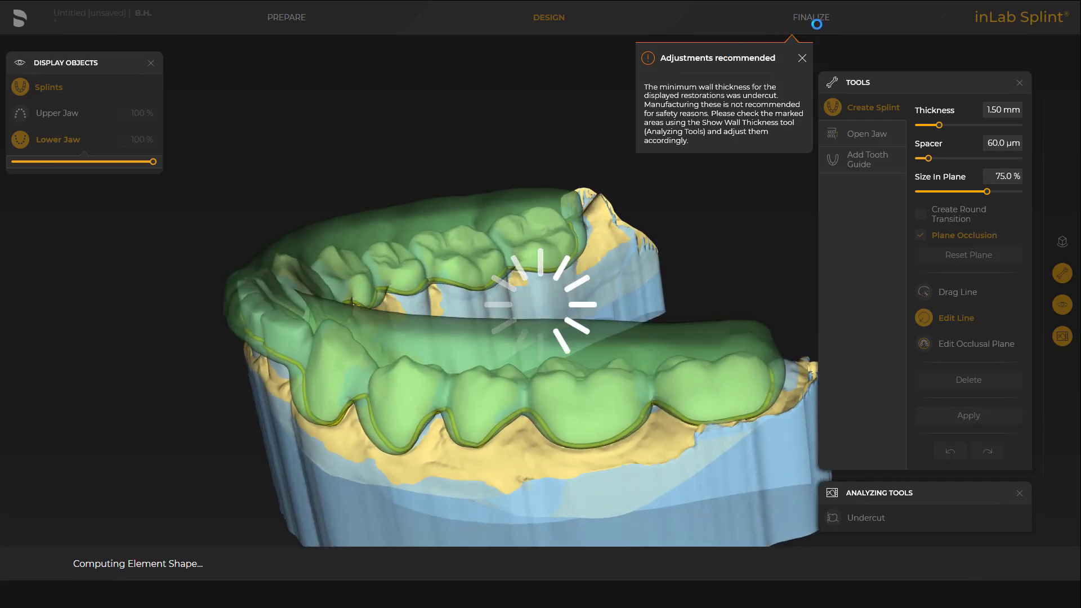
left_click(814, 18)
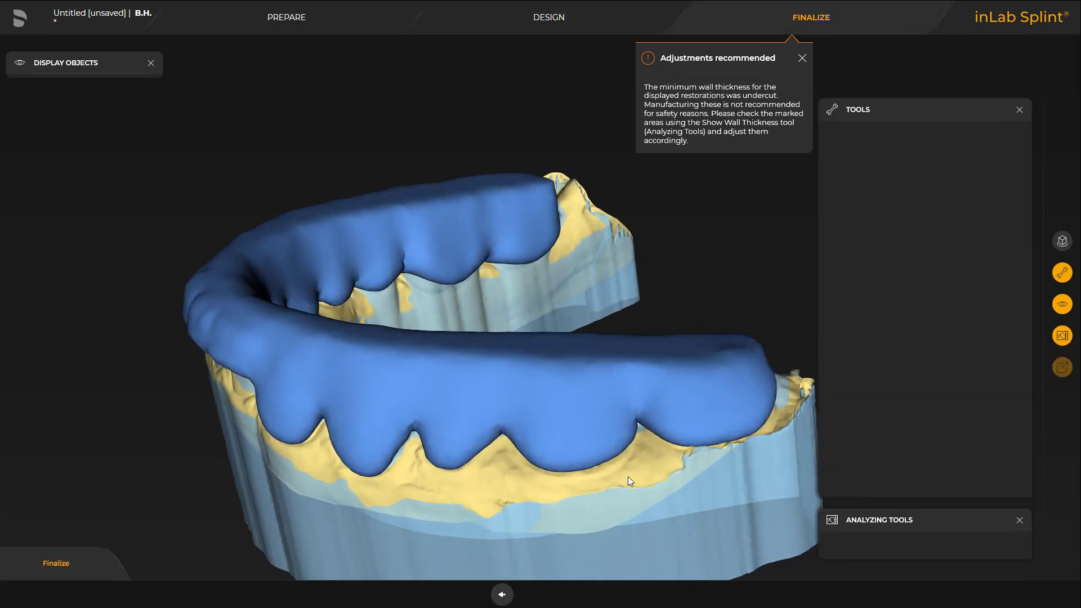
- Activate the Form tool, show the translucent upper jaw over the splint and display the contacts
left_click_drag(587, 431, 760, 333)
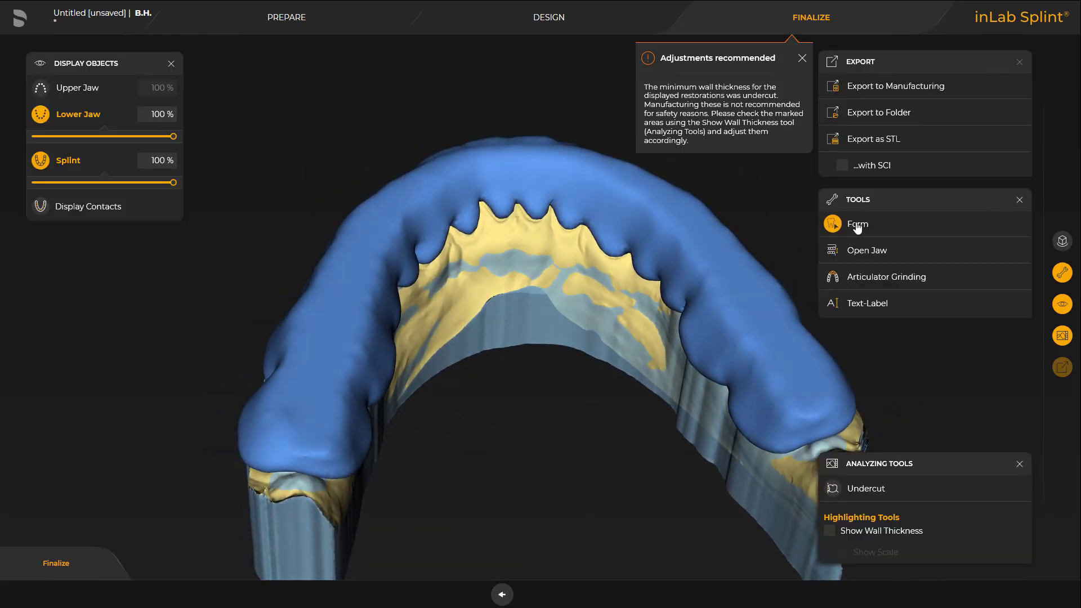
left_click(857, 225)
left_click(42, 89)
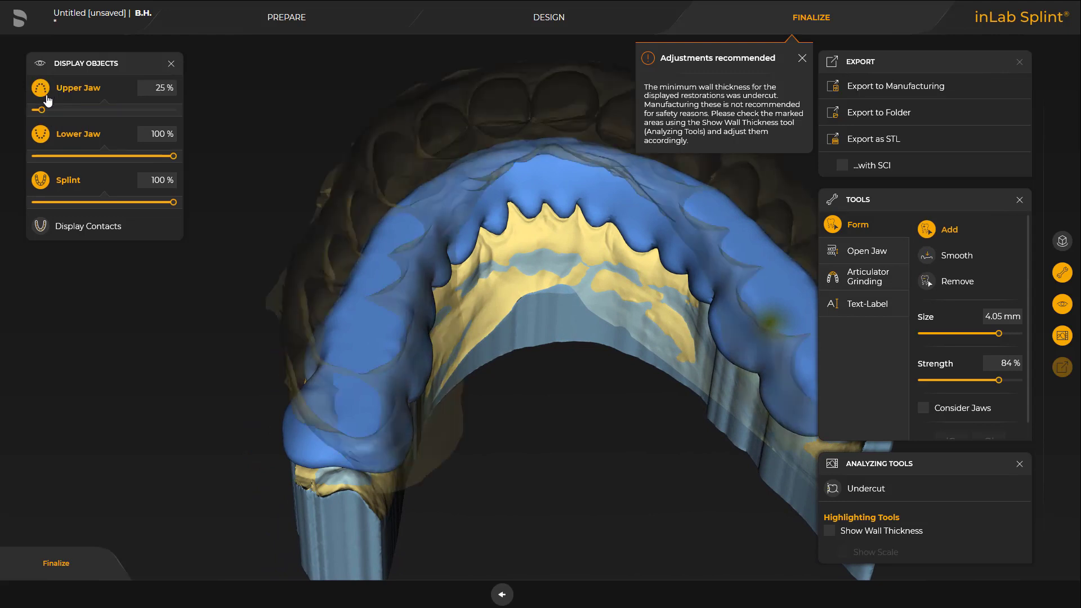
left_click_drag(271, 436, 67, 251)
left_click(40, 227)
scroll(363, 414, "up", 2)
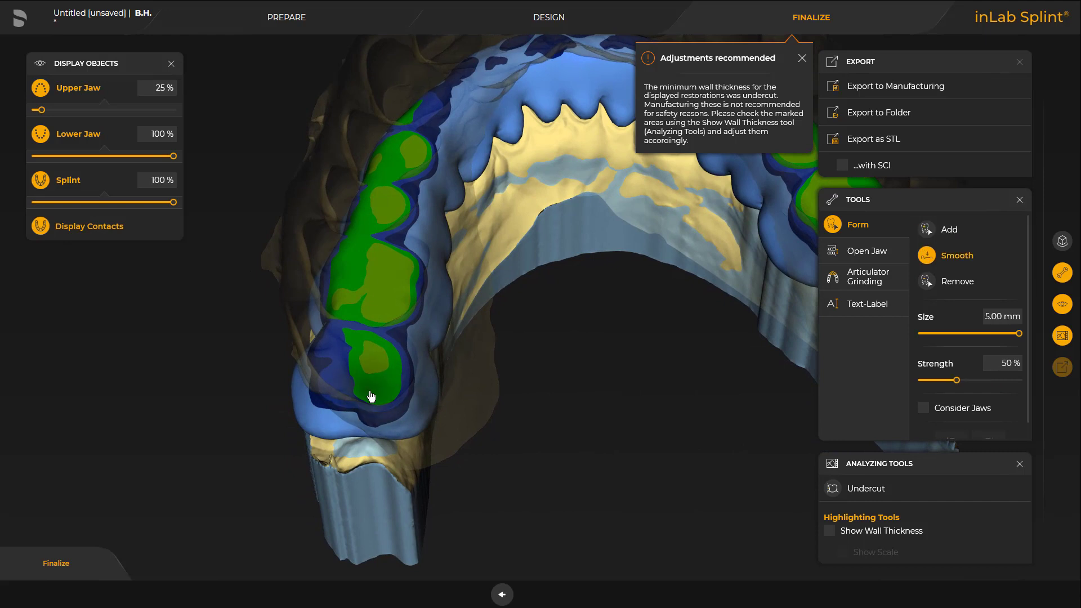
- Reduce the contact areas on the left molars and premolars using Remove at 5.00 mm size and 50 % strength
mouse_move(388, 392)
left_mouse_down()
mouse_move(380, 384)
mouse_move(381, 398)
left_mouse_up()
scroll(380, 384, "up", 1)
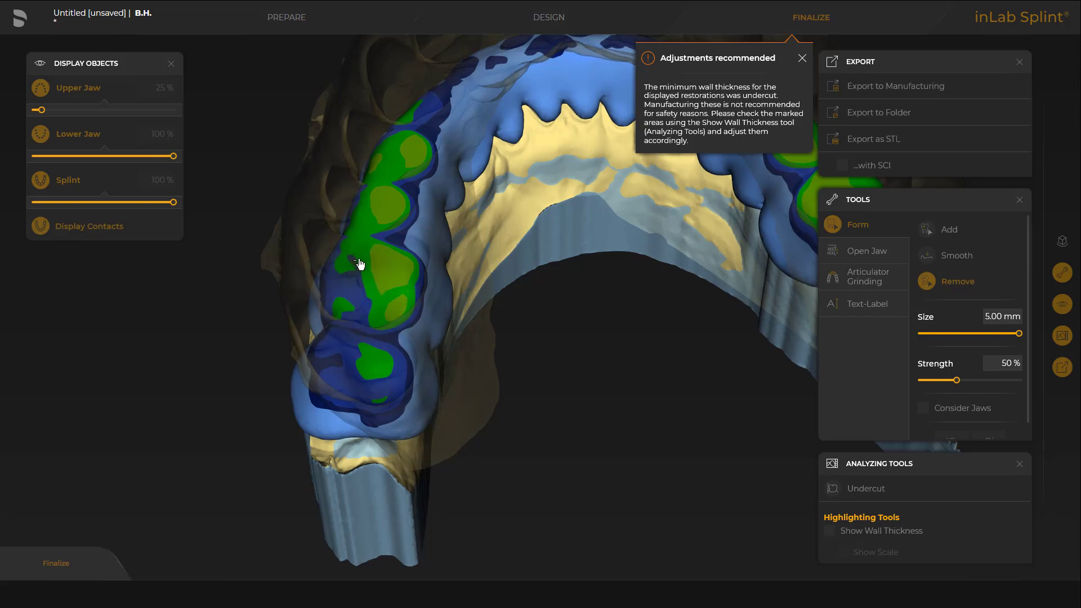
right_click_drag(395, 324, 407, 244)
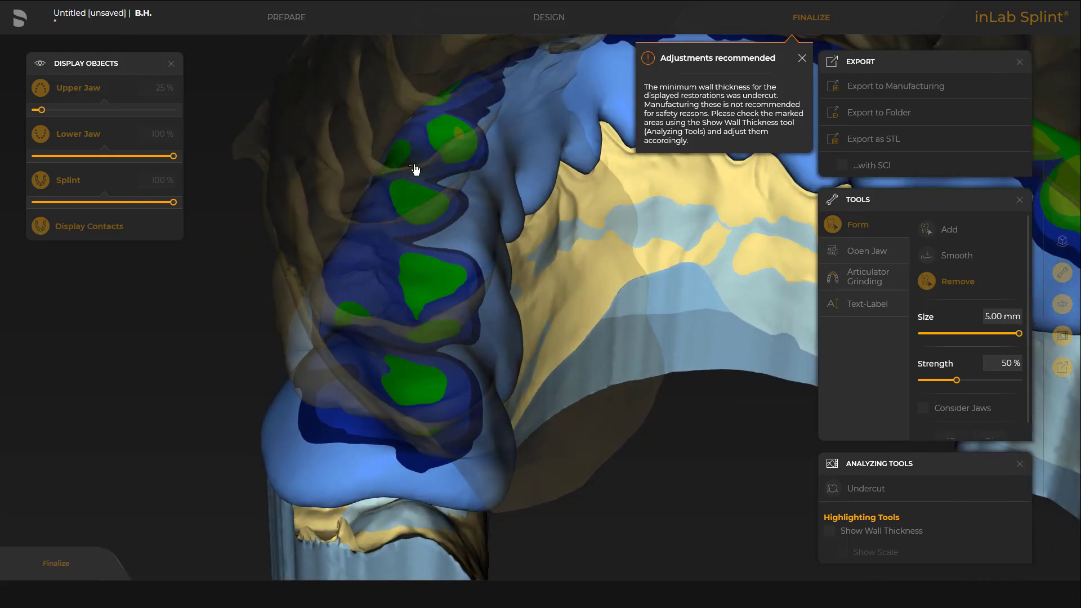
right_click_drag(424, 148, 429, 201)
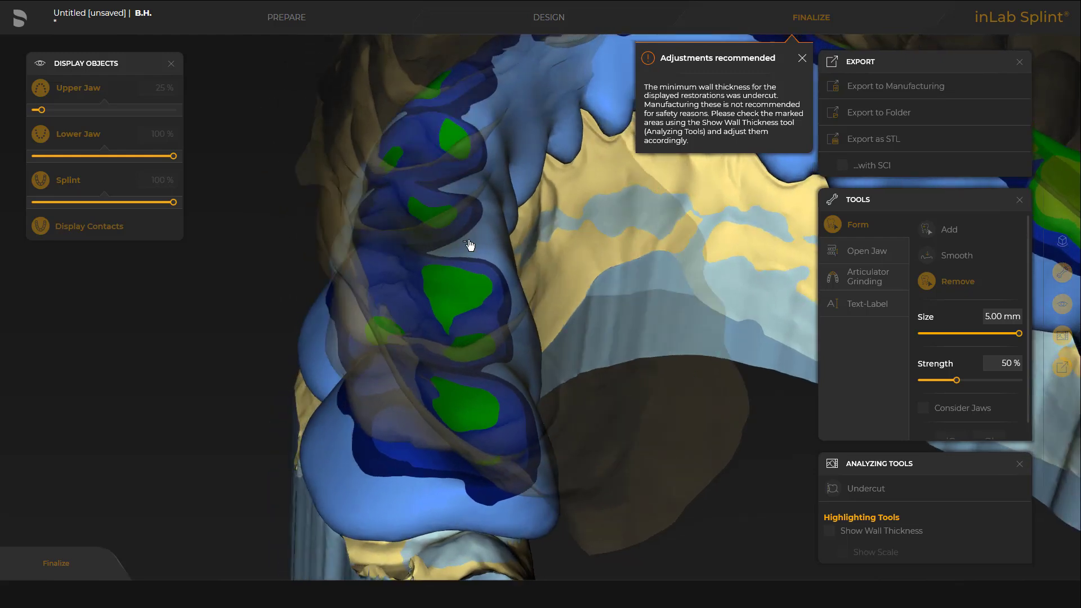
right_click_drag(466, 299, 329, 332)
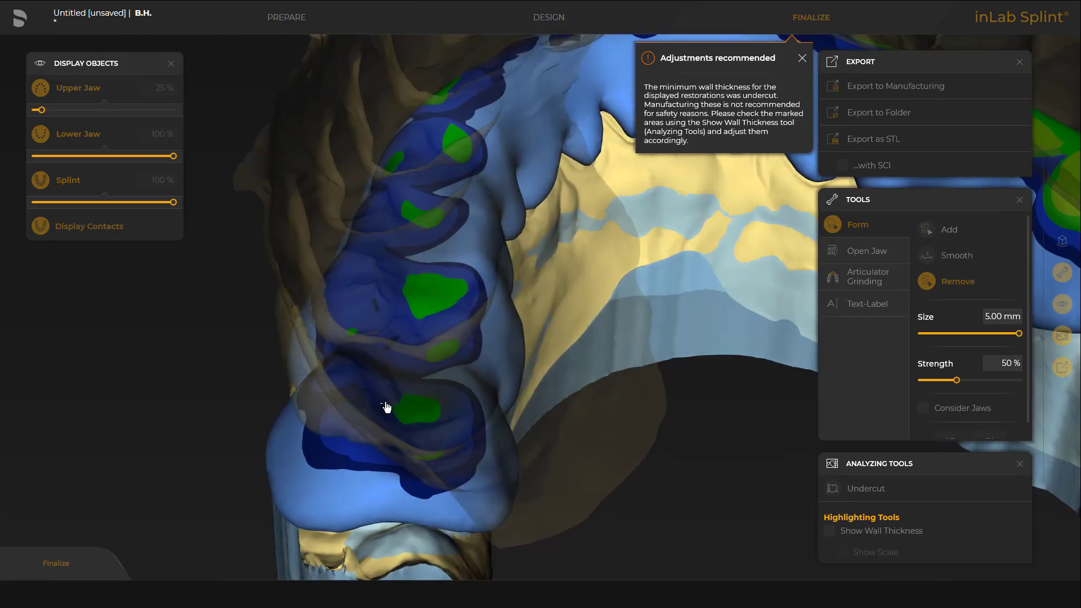
right_click_drag(386, 407, 344, 288)
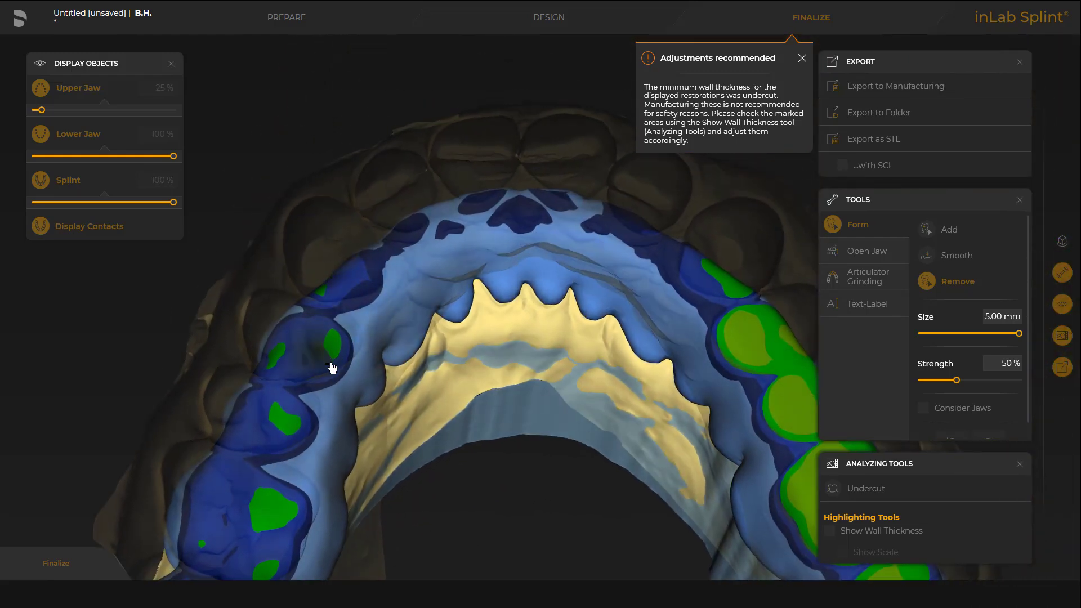
- Reduce the broad contact areas on the right premolars and molars using Remove at 5.00 mm size and 50 % strength
right_click_drag(332, 368, 543, 229)
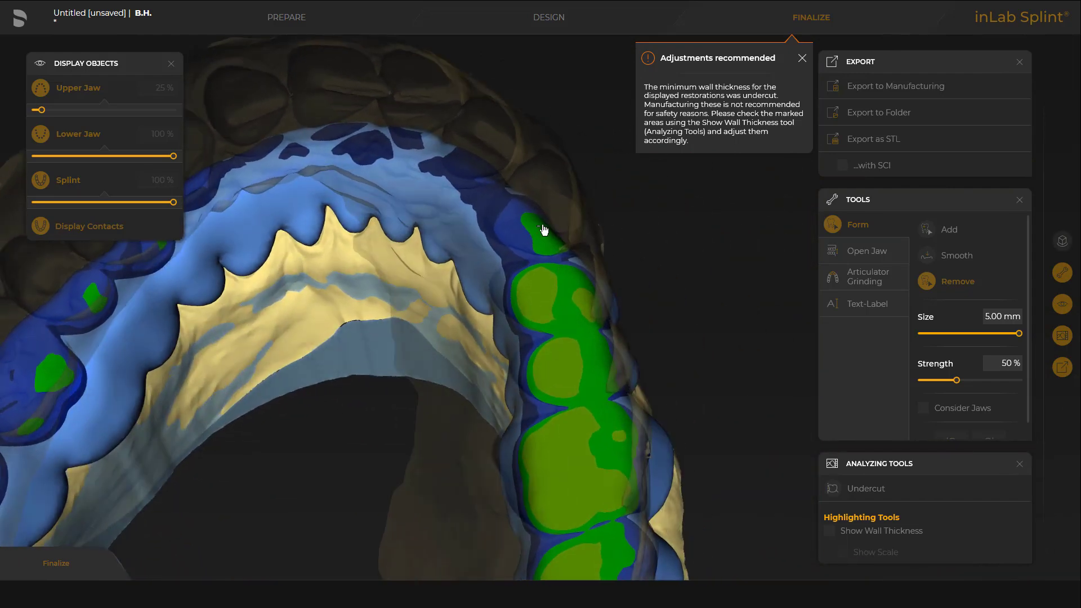
right_click_drag(542, 270, 596, 307)
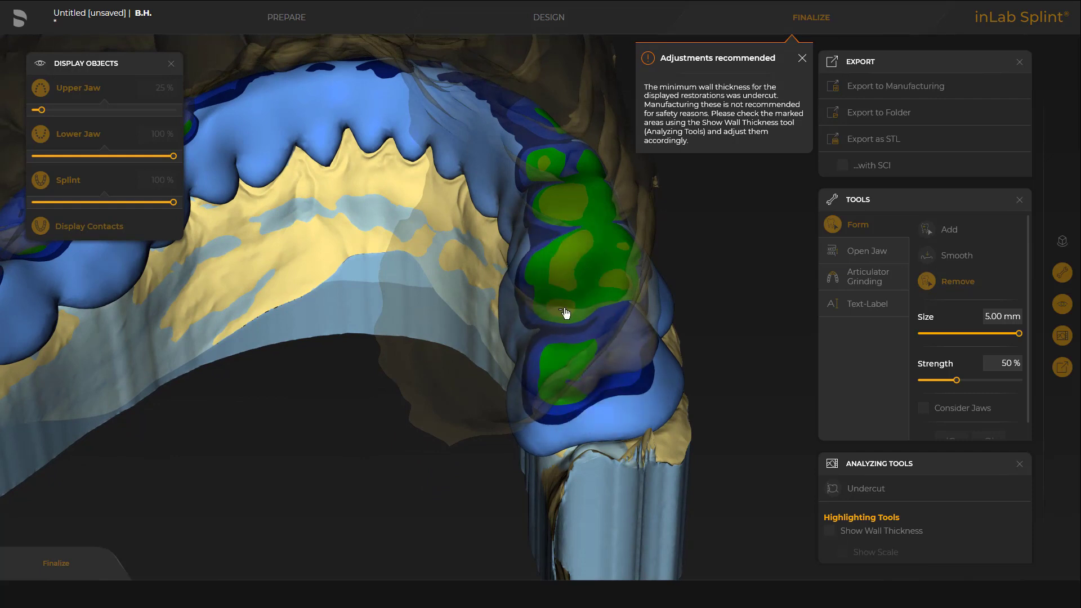
left_click_drag(558, 256, 550, 322)
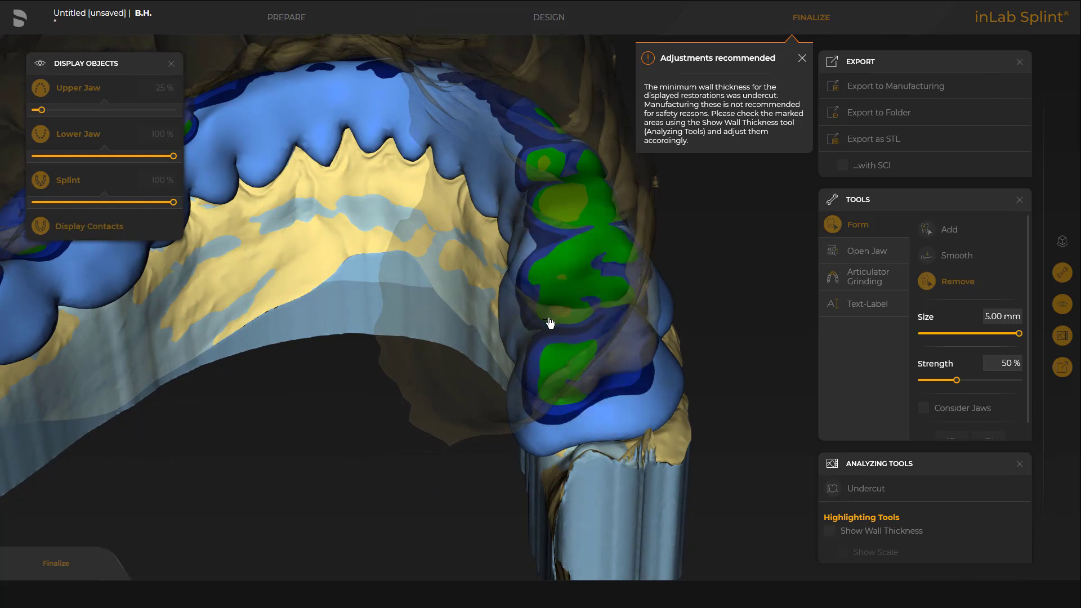
right_click_drag(563, 281, 587, 274)
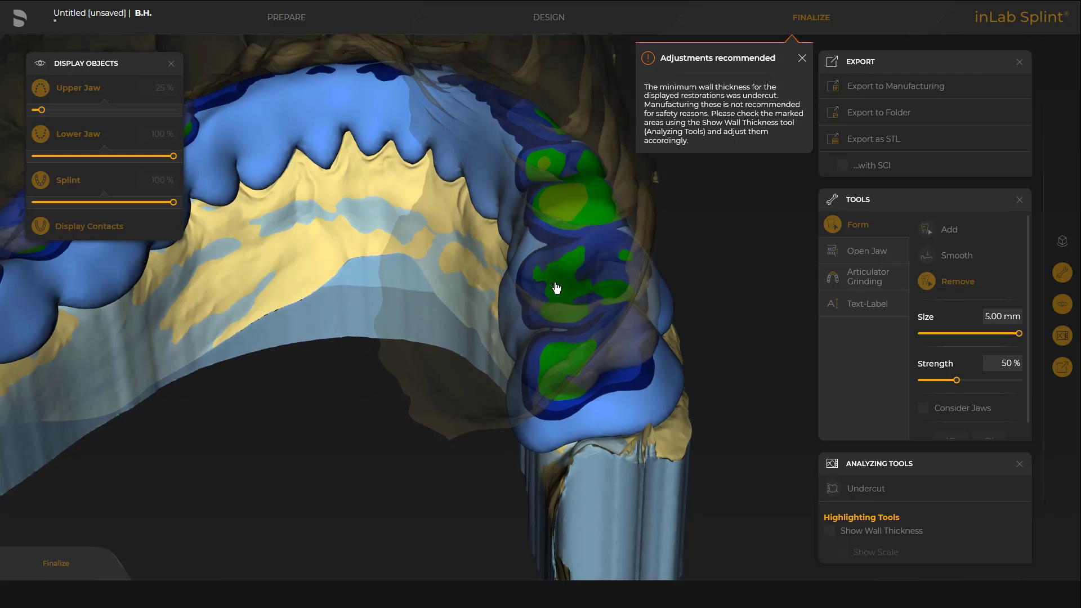
left_click_drag(585, 273, 571, 206)
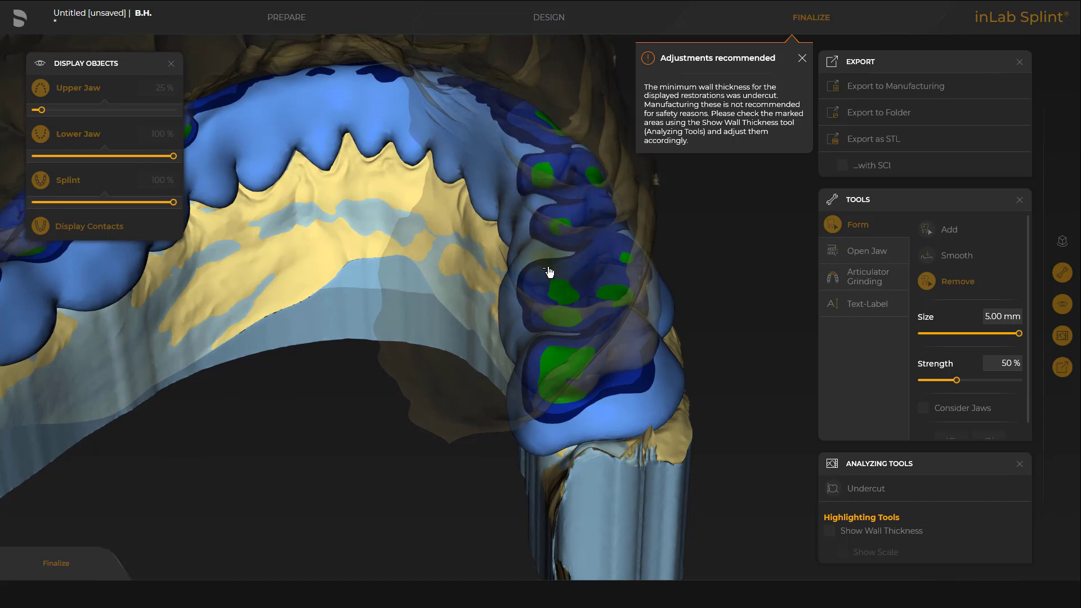
right_click_drag(586, 193, 567, 224)
- Refine the right-side premolar and molar contacts from the cheek side using Remove at 3.45 mm size and 50 % strength
scroll(566, 224, "up", 4)
middle_click_drag(567, 224, 566, 253)
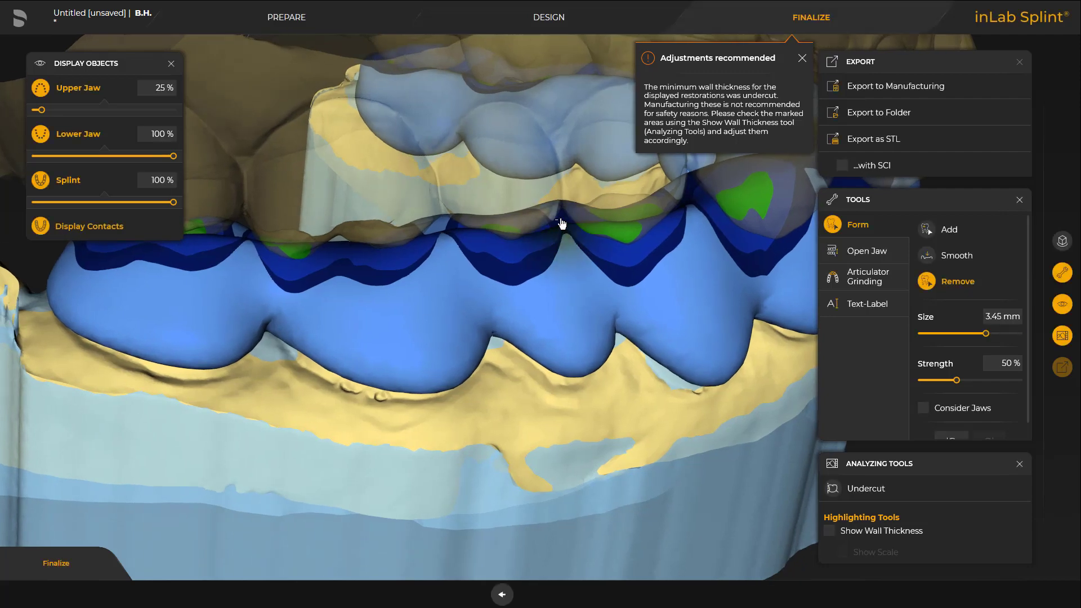
left_click_drag(565, 225, 569, 208)
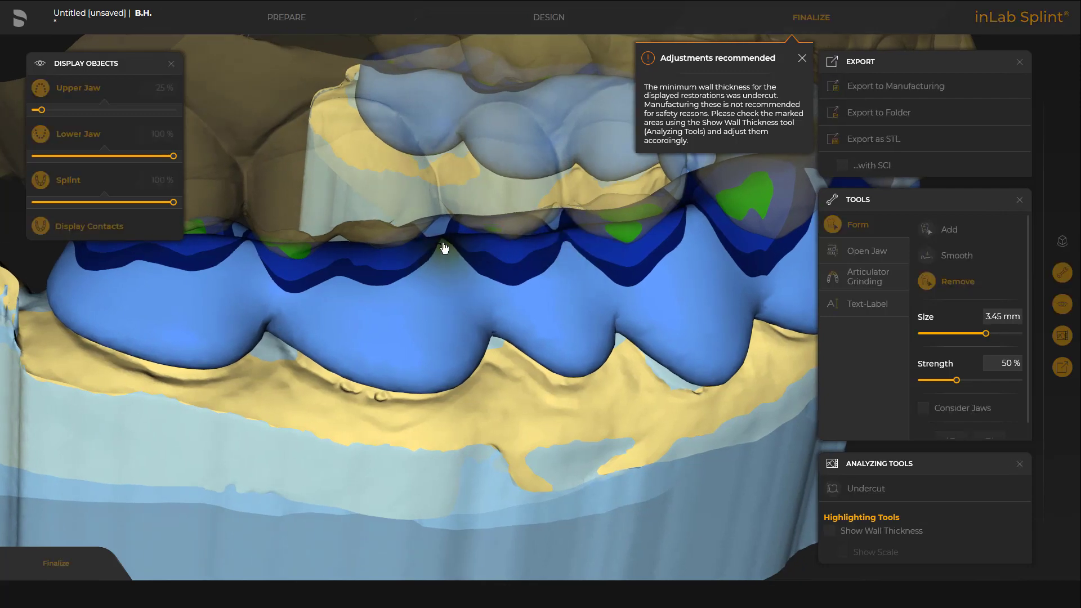
right_click_drag(355, 244, 317, 219)
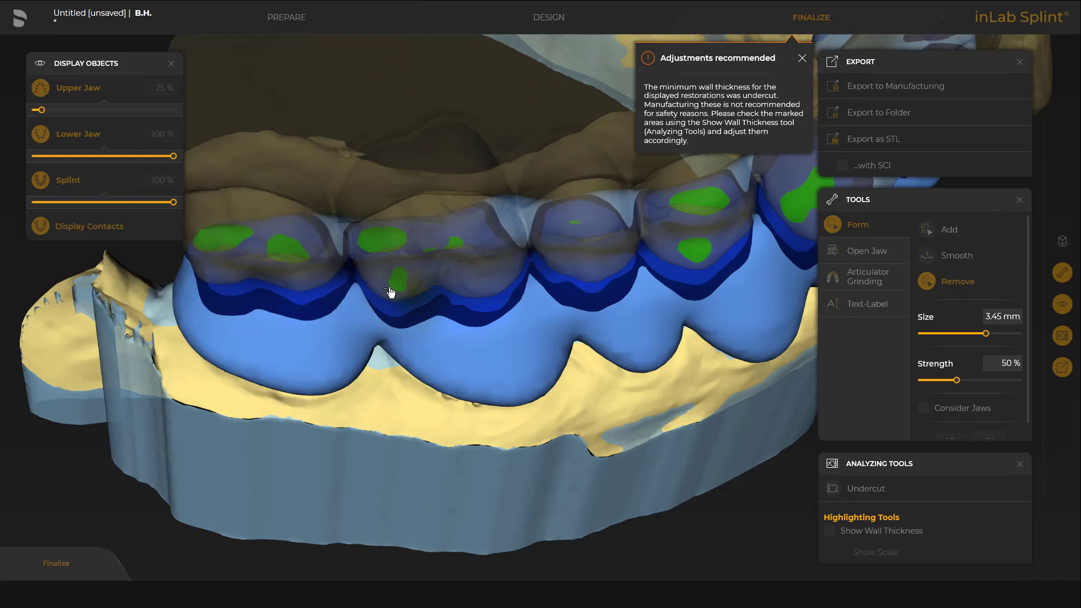
right_click_drag(282, 284, 663, 235)
left_click_drag(663, 234, 540, 266)
- Trim the left second premolar contact with Remove, and build up the left molar contacts using Add at 4.05 mm size and 84 % strength
right_click_drag(456, 284, 549, 406)
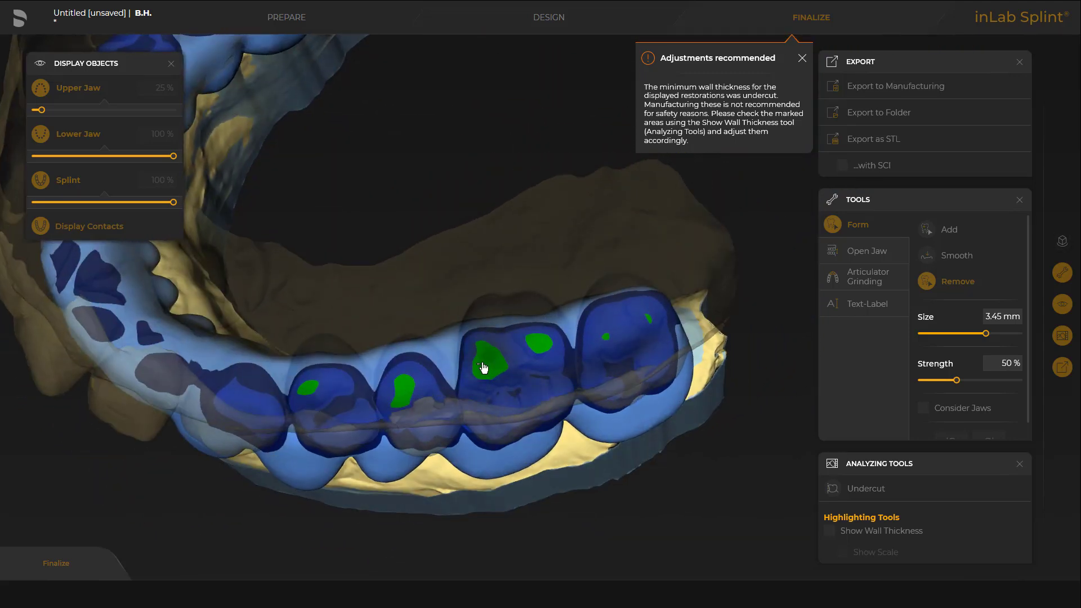
mouse_move(405, 413)
left_mouse_down()
mouse_move(647, 366)
mouse_move(562, 361)
left_mouse_up()
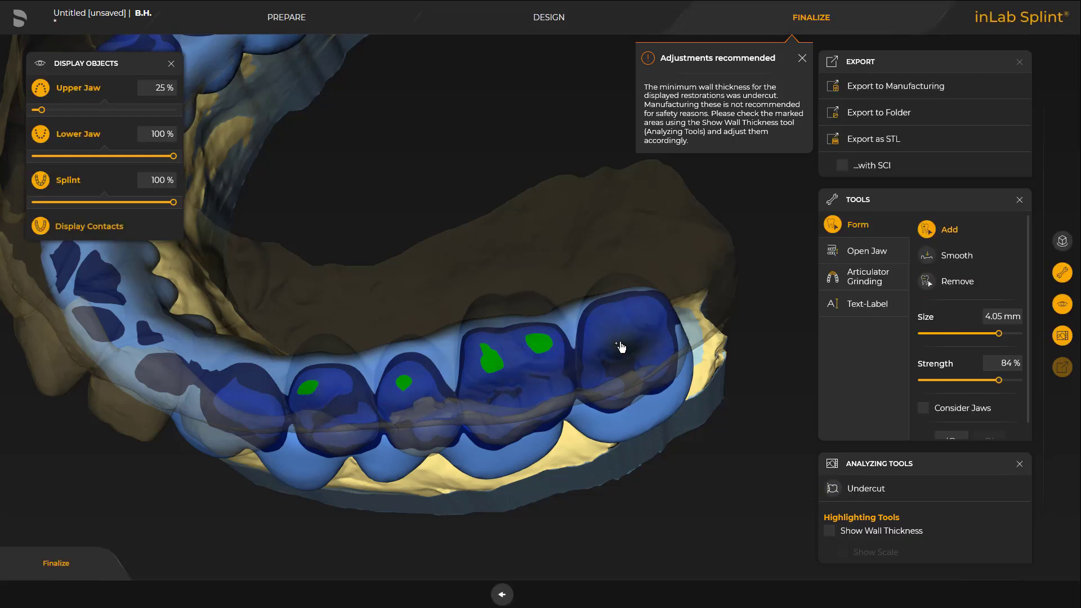
key("space")
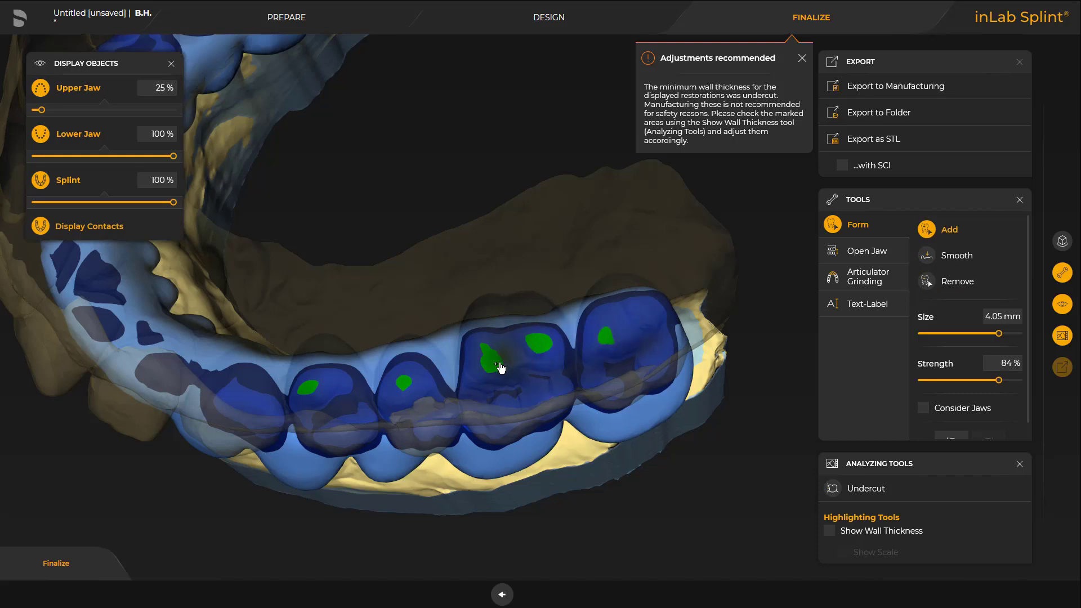
left_click(541, 350)
- Shrink the tongue-side contacts on the right first premolar and both right molars using Remove at 3.45 mm size and 50 % strength
right_click_drag(539, 355, 512, 356)
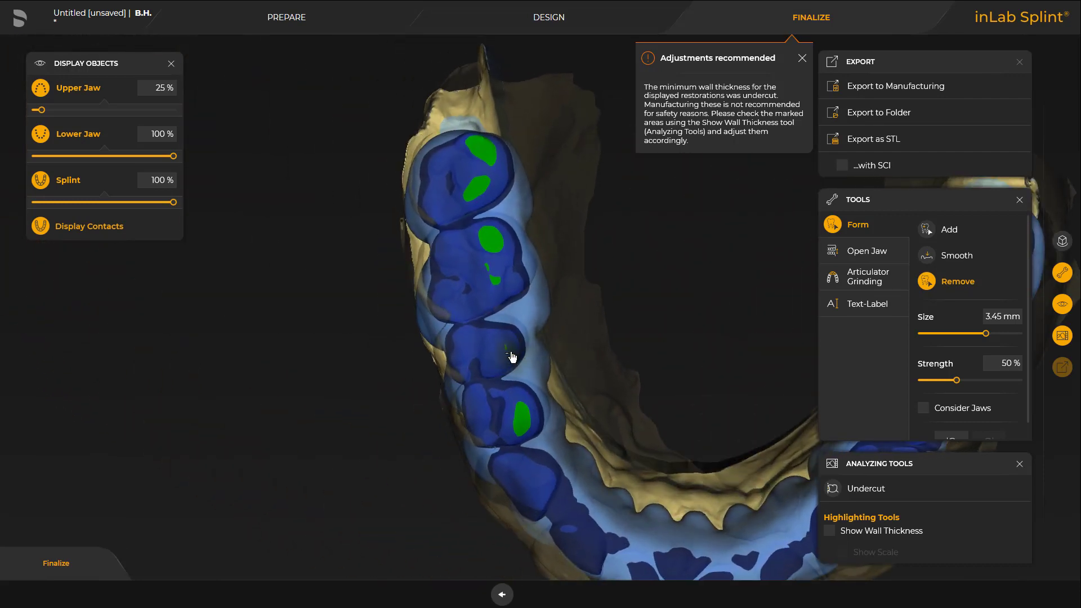
left_click(525, 407)
left_click(532, 420)
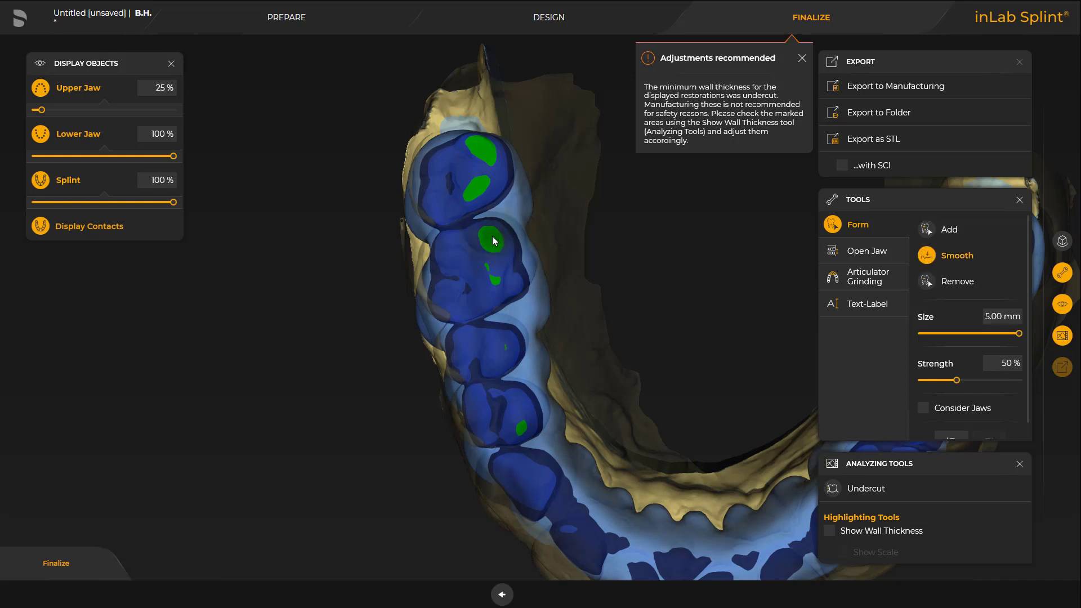
left_click_drag(493, 235, 512, 229)
left_click_drag(493, 160, 495, 158)
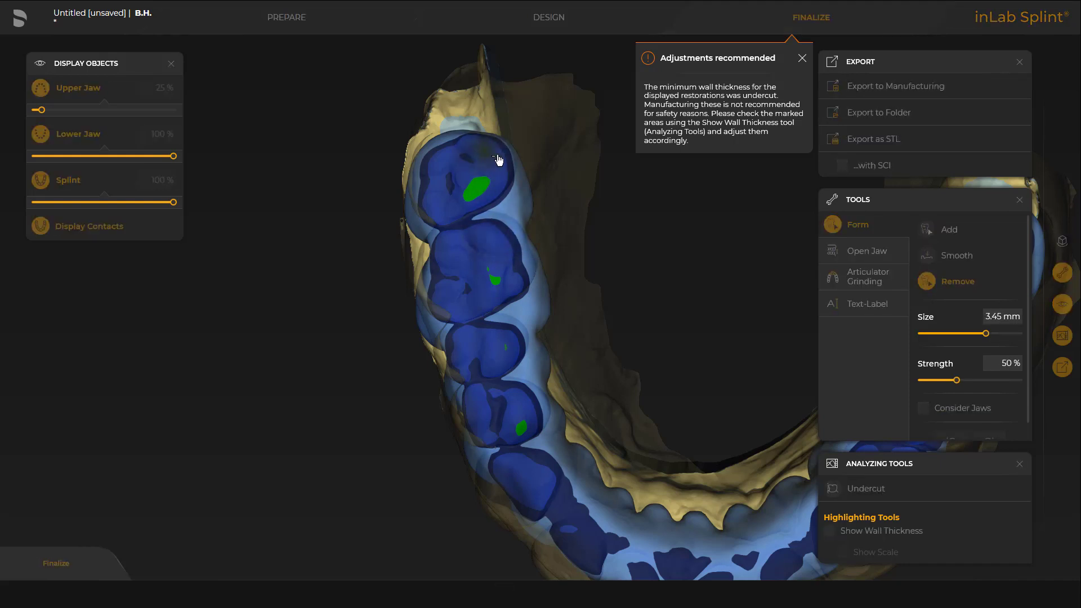
- Enable Consider Jaws for the Form tool and hide both the contacts and the upper jaw
left_click_drag(656, 341, 924, 410)
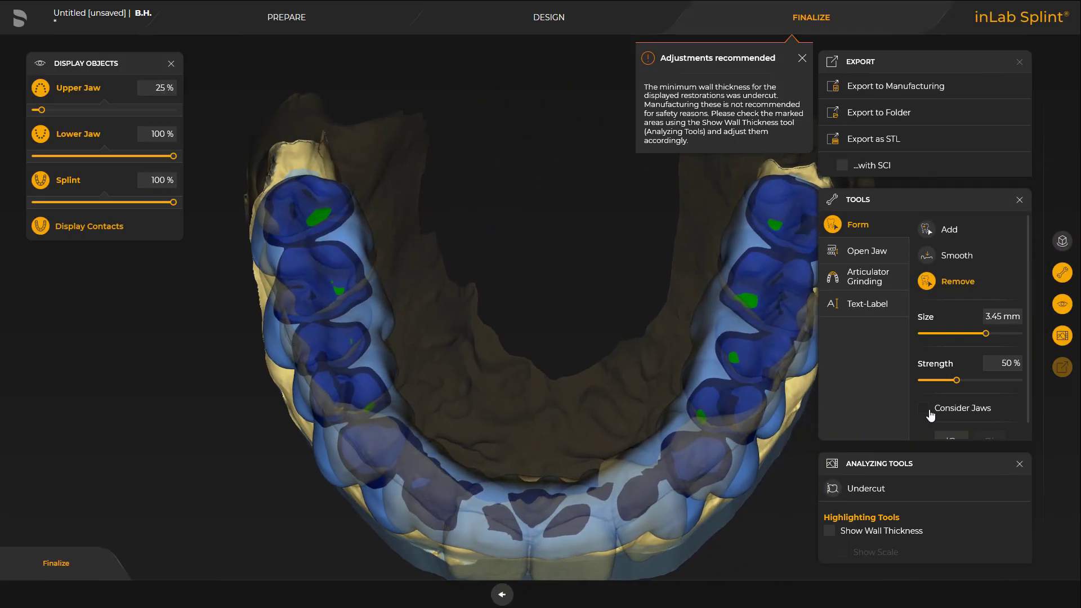
scroll(934, 405, "down", 1)
left_click(924, 390)
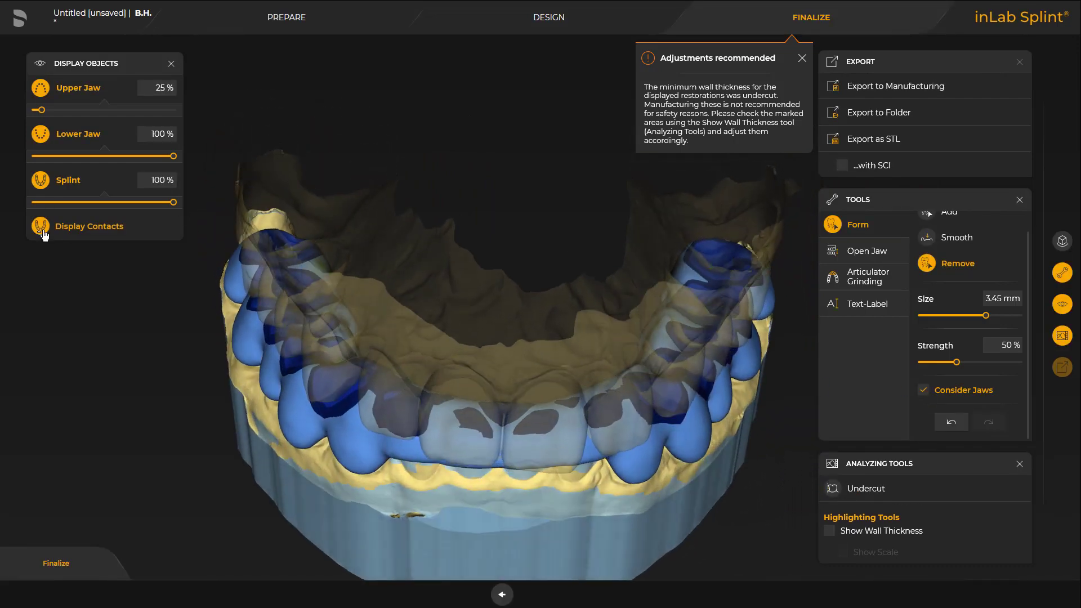
left_click(39, 226)
left_click(39, 96)
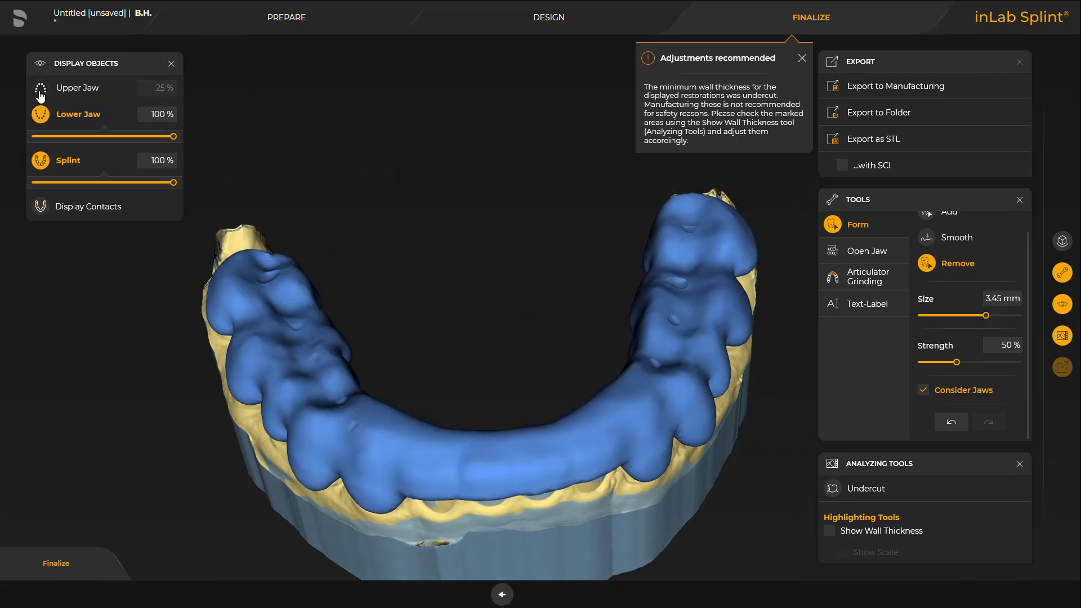
- Build up the splint's outer front surface across the incisors using Add at 4.05 to 4.28 mm size and 84 % strength
middle_click_drag(678, 306, 862, 219)
scroll(644, 345, "down", 3)
scroll(657, 500, "up", 2)
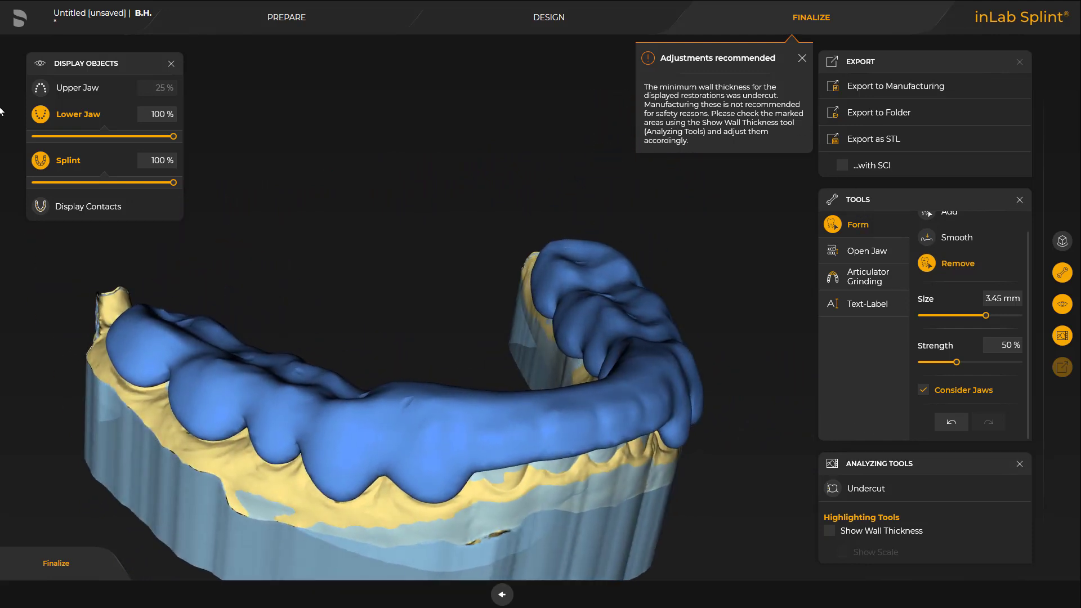
middle_click_drag(0, 111, 743, 172)
scroll(932, 242, "up", 1)
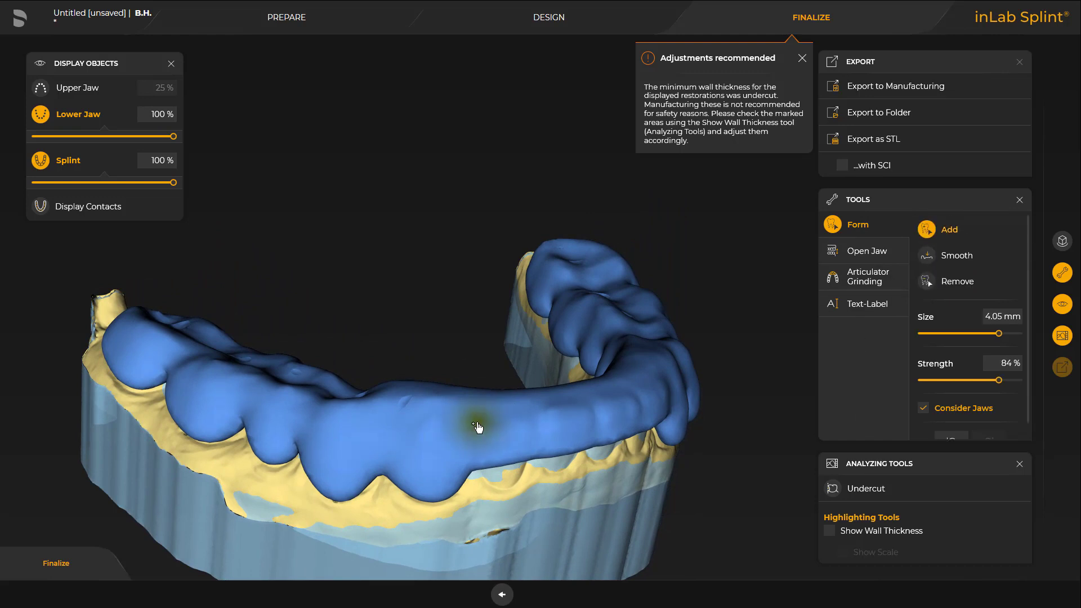
mouse_move(464, 424)
left_mouse_down()
mouse_move(508, 430)
mouse_move(497, 430)
mouse_move(541, 412)
left_mouse_up()
scroll(488, 424, "up", 1)
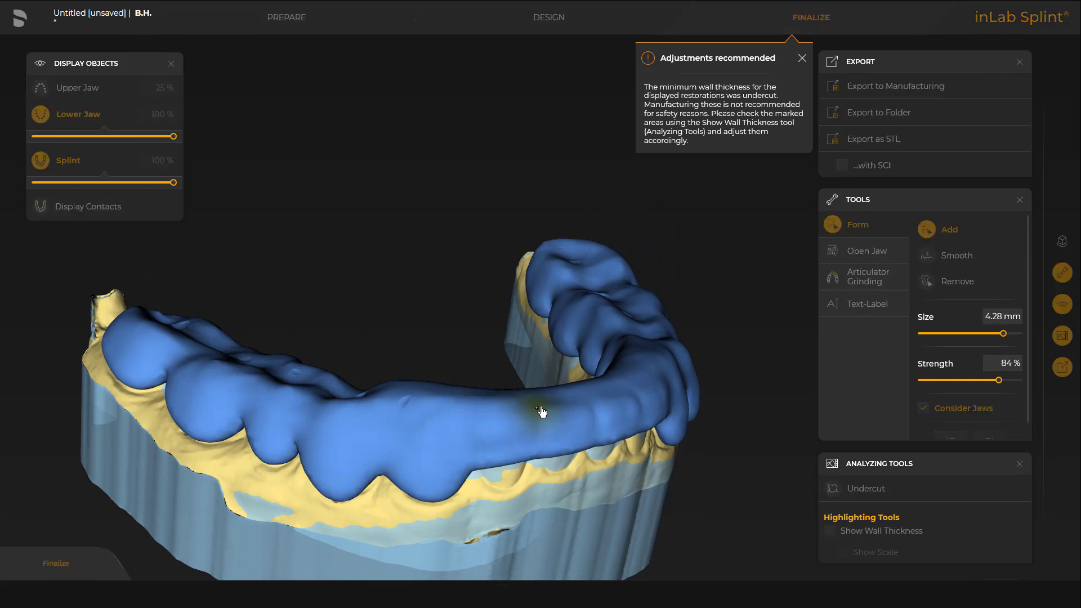
- Reduce the tongue-side front surface of the splint using Remove at 3.45 mm size and 50 % strength
scroll(647, 393, "up", 3)
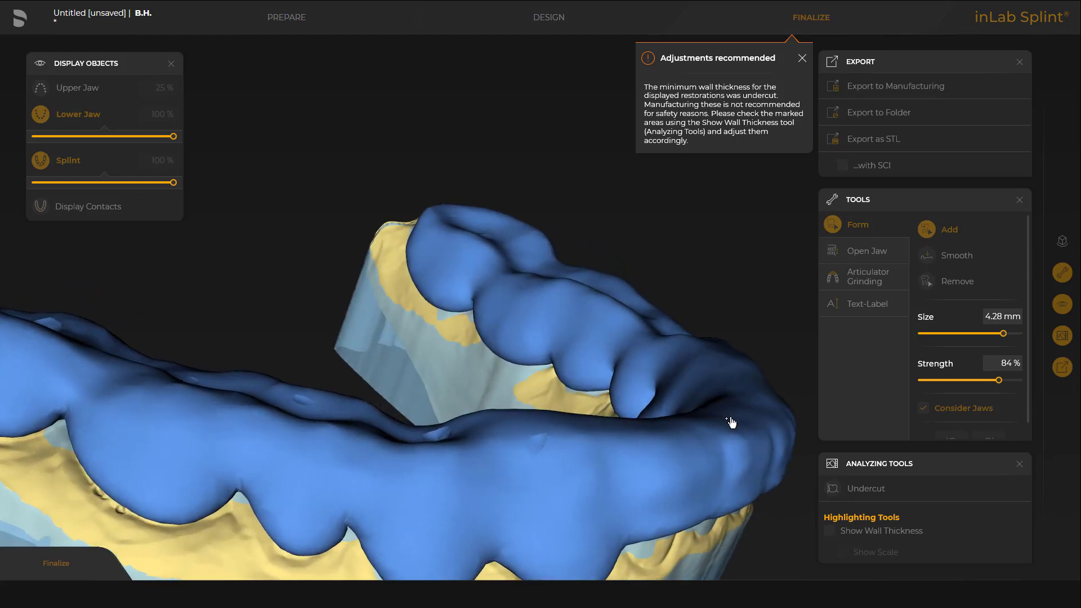
middle_click_drag(727, 420, 645, 438)
middle_click_drag(757, 407, 532, 235)
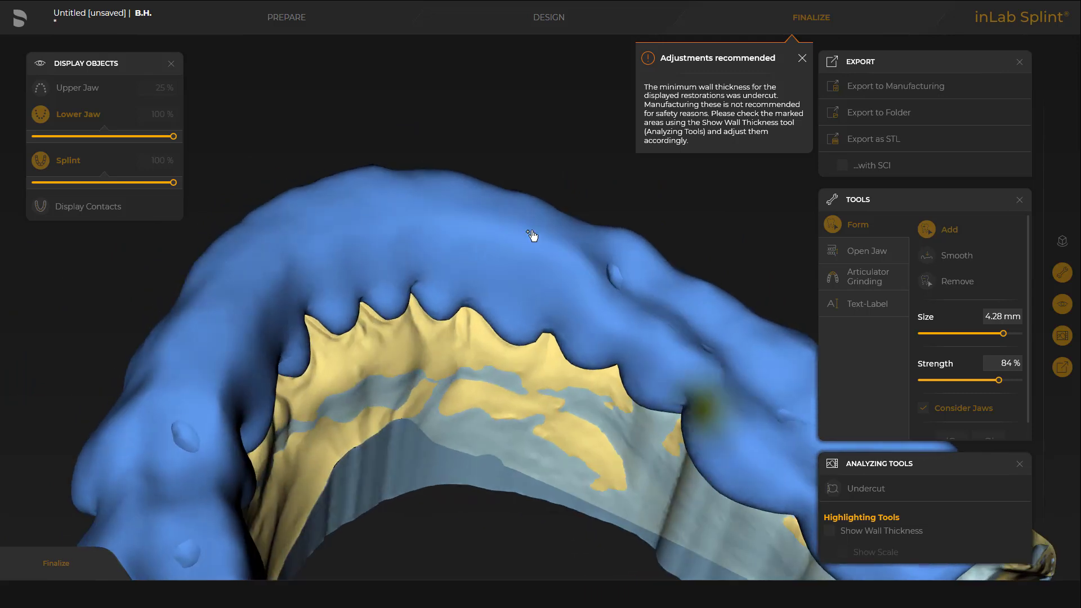
key("space")
key("space")
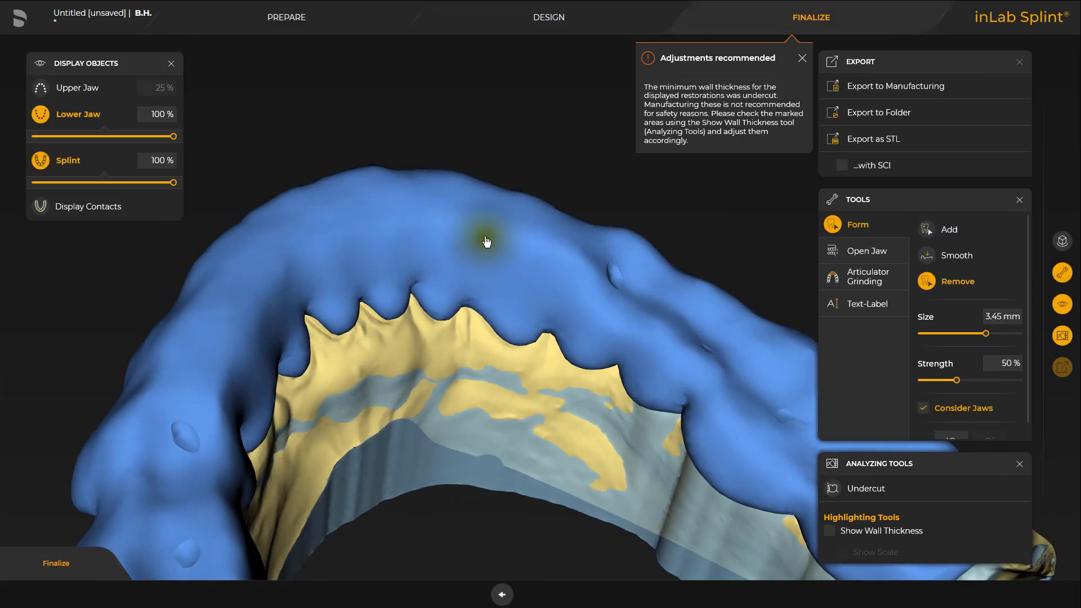
mouse_move(483, 236)
left_mouse_down()
mouse_move(394, 223)
mouse_move(296, 262)
mouse_move(259, 315)
mouse_move(307, 261)
mouse_move(389, 229)
mouse_move(480, 233)
mouse_move(467, 246)
left_mouse_up()
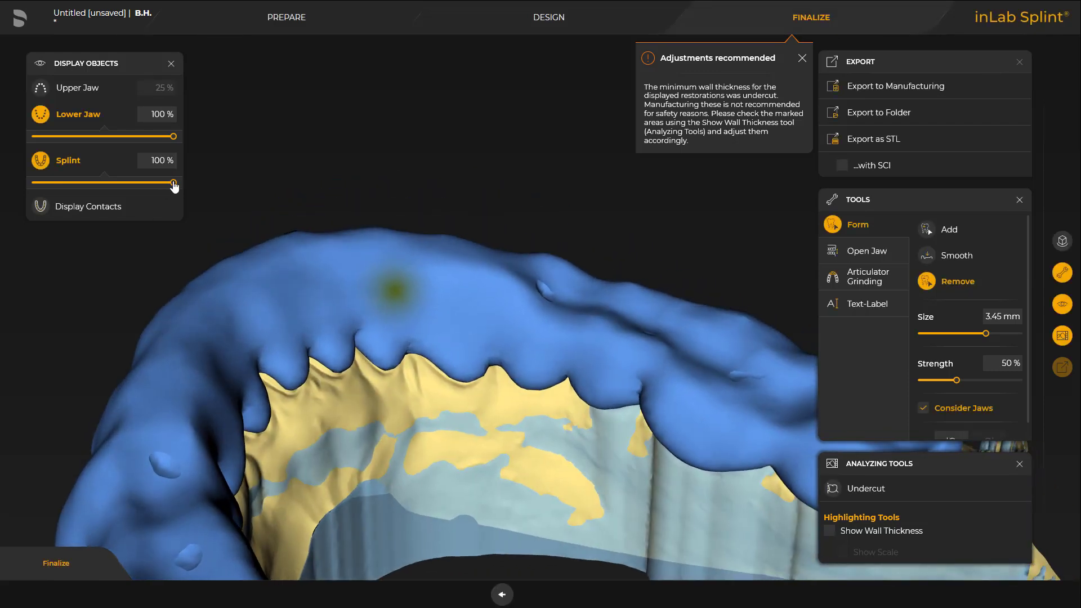
- Set the splint's opacity to 59 % and turn on the wall thickness highlighting
left_click_drag(145, 183, 102, 183)
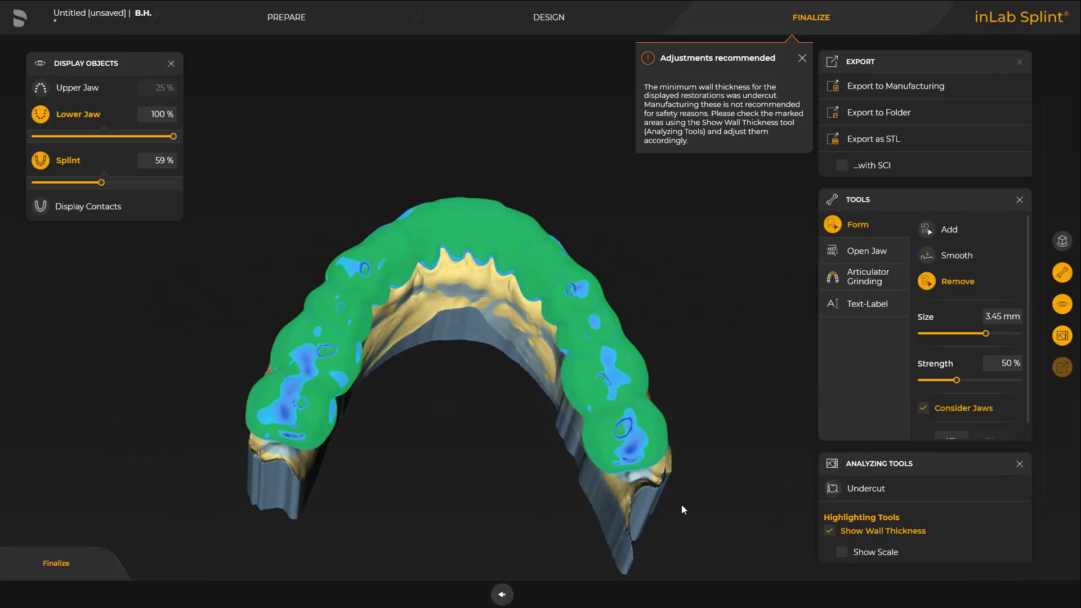
scroll(627, 436, "up", 3)
right_click_drag(169, 461, 269, 398)
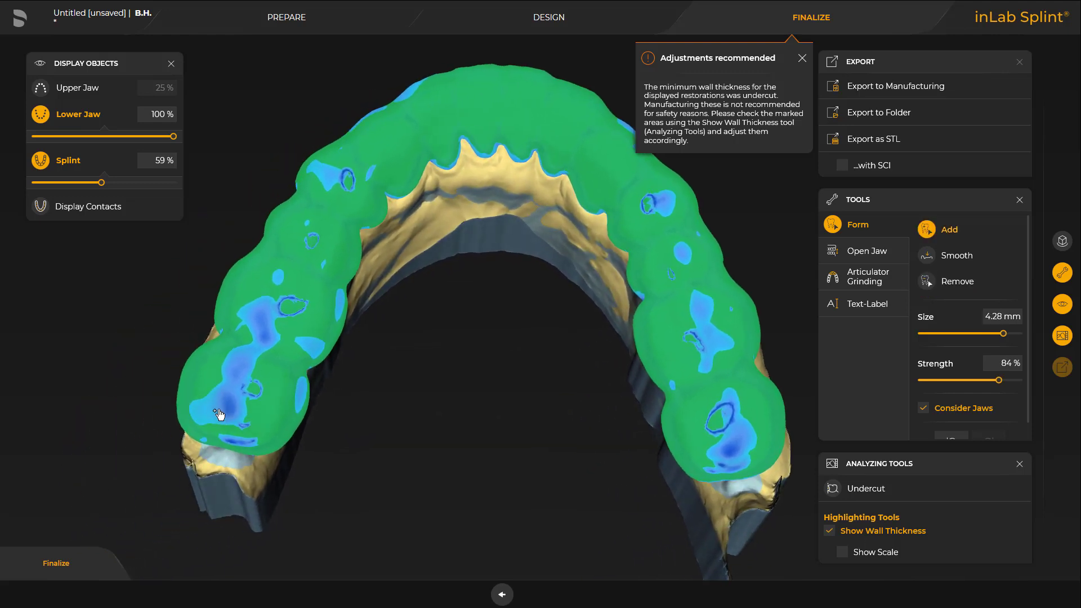
- Thicken the thin areas on the patient's left molars and first premolar using Add at 3.15 to 4.28 mm size and 84 % strength
left_click(218, 411)
left_click(229, 407)
scroll(233, 430, "down", 3)
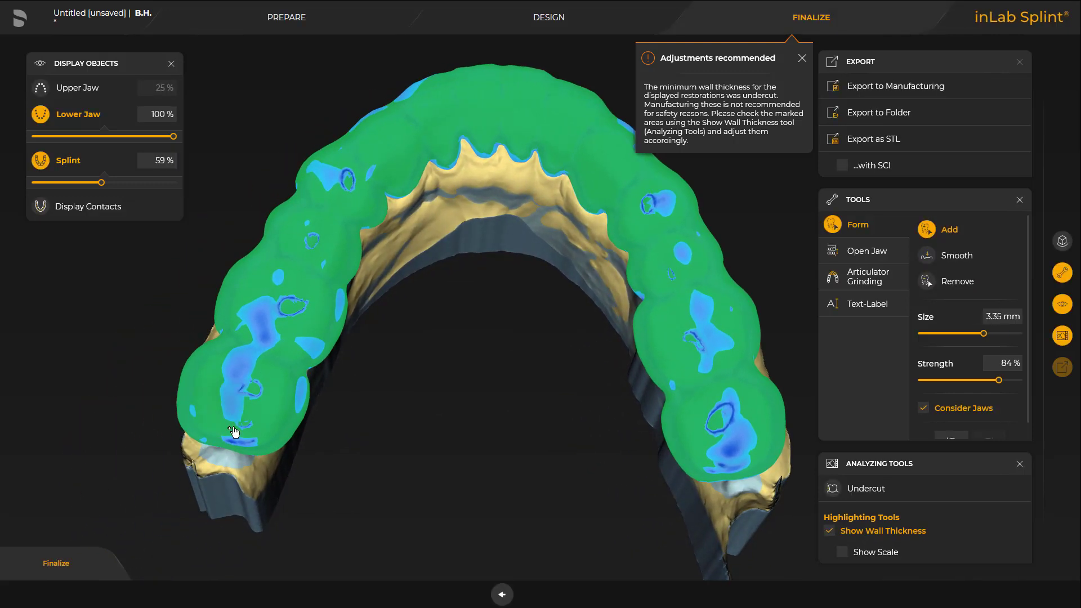
left_click(229, 404)
mouse_move(235, 369)
left_mouse_down()
mouse_move(258, 348)
mouse_move(259, 314)
mouse_move(269, 347)
left_mouse_up()
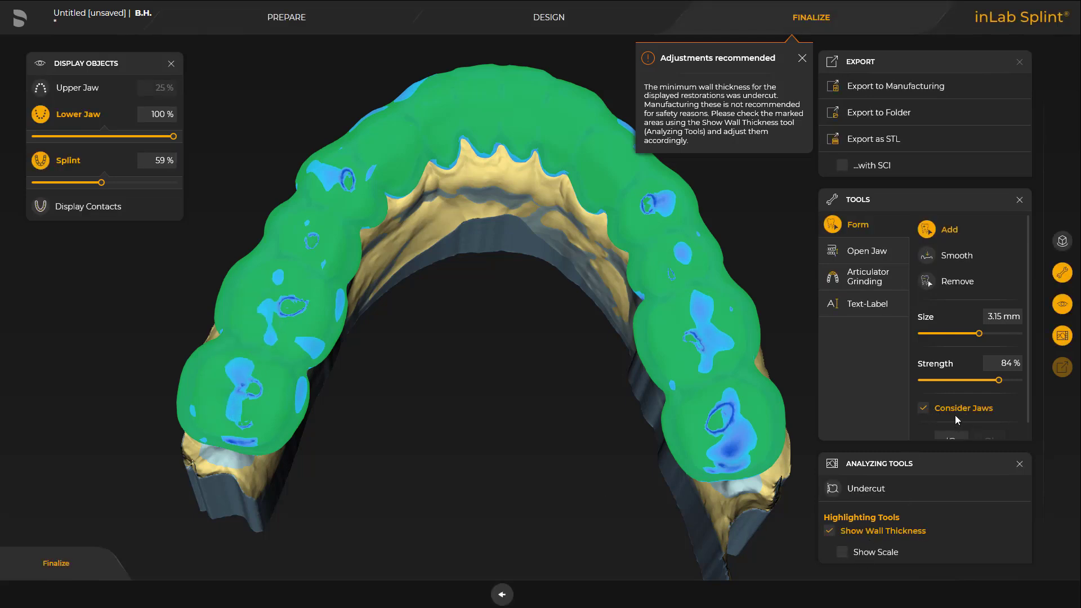
left_click_drag(265, 352, 266, 320)
left_click_drag(241, 360, 236, 377)
left_click_drag(312, 347, 306, 353)
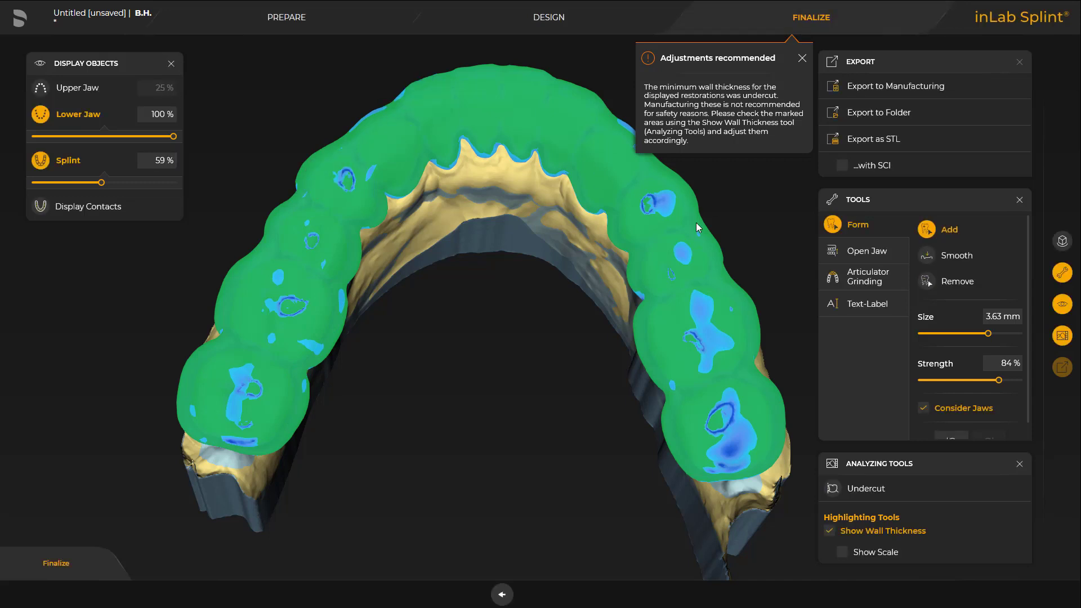
- Thicken the thin areas on the patient's right premolars and molars using Add at 3.63 mm size and 84 % strength
left_click_drag(686, 237, 684, 256)
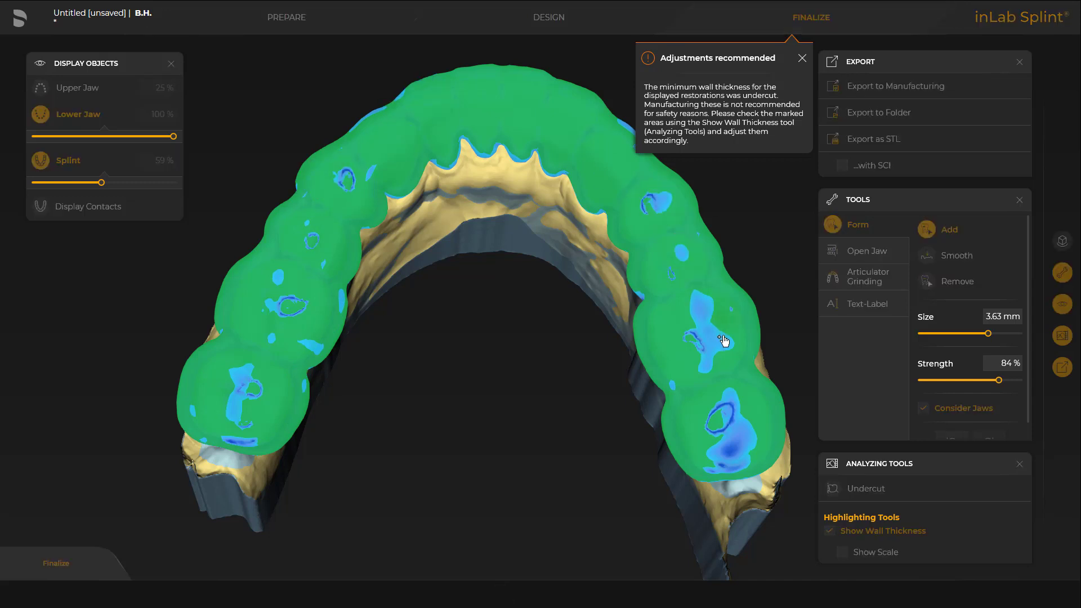
mouse_move(724, 340)
left_mouse_down()
mouse_move(701, 301)
mouse_move(714, 382)
left_mouse_up()
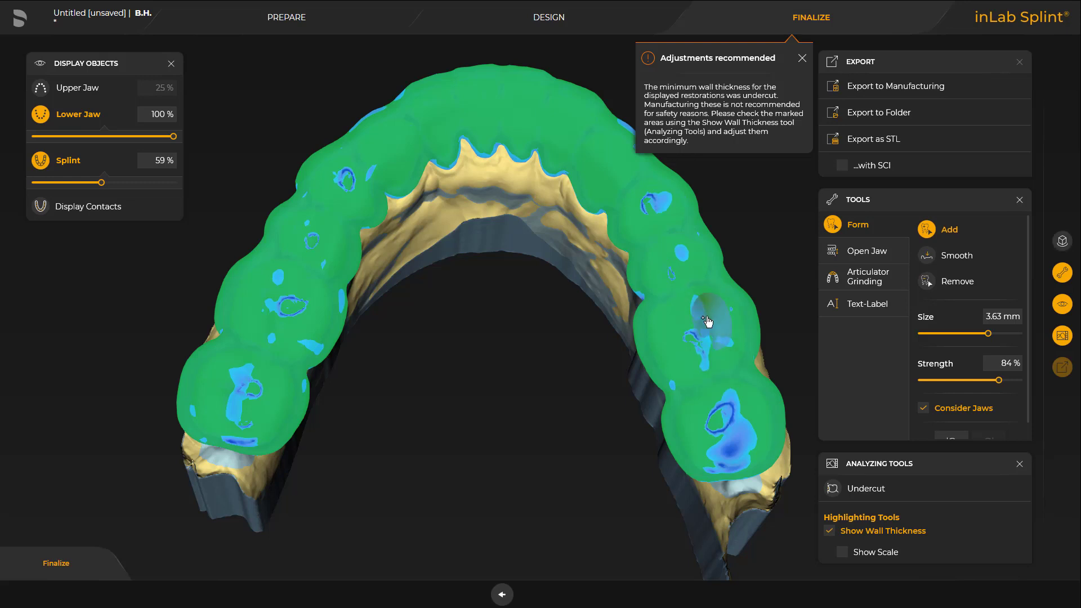
mouse_move(738, 449)
left_mouse_down()
mouse_move(726, 464)
mouse_move(724, 442)
mouse_move(749, 429)
mouse_move(742, 403)
left_mouse_up()
left_click_drag(732, 411, 734, 447)
- Thicken the thin outer areas on the right canine region and along the incisors using Add at 4.90 mm size and 84 % strength
mouse_move(590, 190)
middle_mouse_down()
mouse_move(658, 274)
mouse_move(515, 381)
middle_mouse_up()
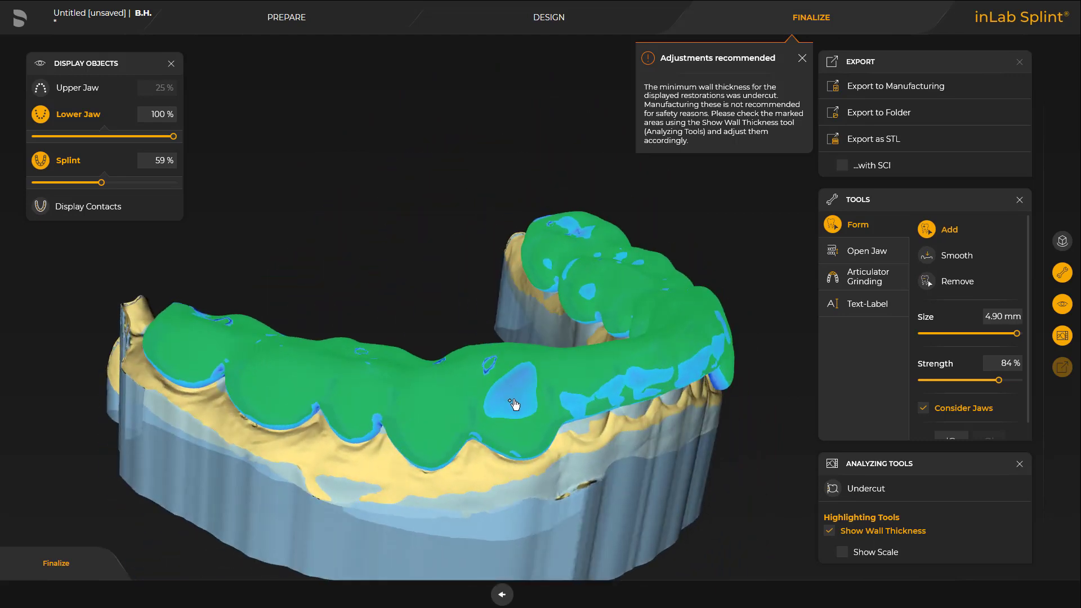
mouse_move(511, 400)
left_mouse_down()
mouse_move(536, 375)
mouse_move(528, 389)
left_mouse_up()
middle_click_drag(564, 396, 457, 382)
left_click_drag(460, 379, 661, 338)
mouse_move(683, 414)
left_mouse_down()
mouse_move(425, 314)
mouse_move(374, 334)
left_mouse_up()
mouse_move(383, 473)
left_mouse_down()
mouse_move(674, 509)
mouse_move(597, 552)
mouse_move(542, 562)
mouse_move(846, 590)
left_mouse_up()
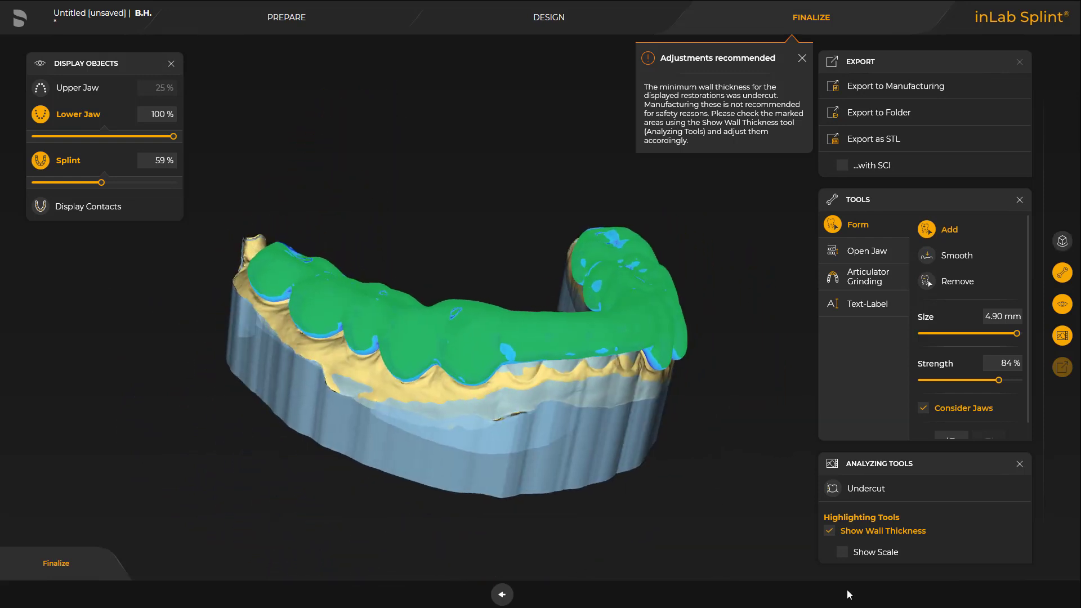
- Turn off the wall thickness highlighting and export the splint to manufacturing
left_click(829, 530)
left_click_drag(799, 518, 507, 445)
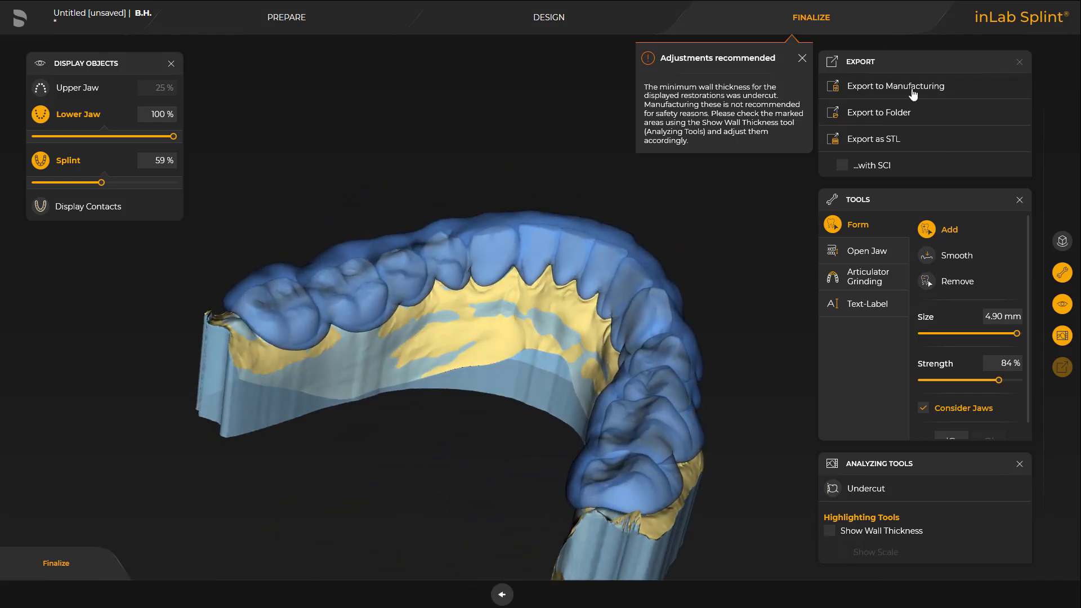
left_click(895, 86)
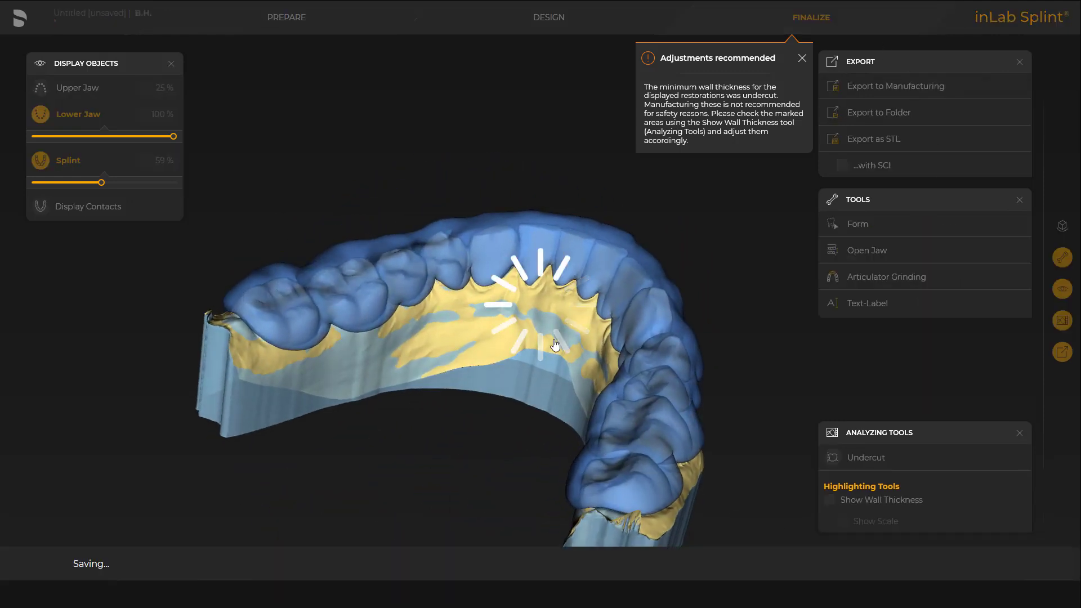